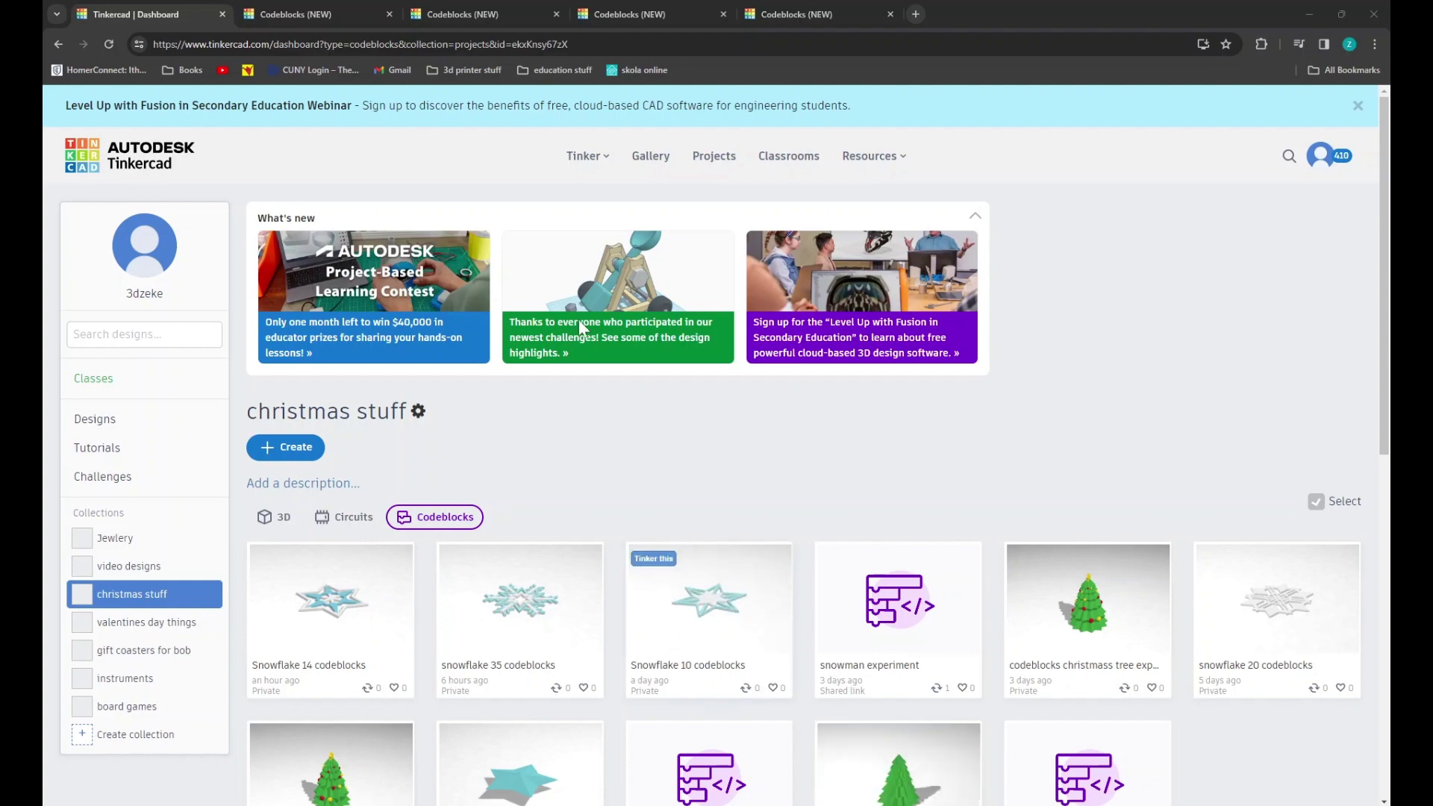
- Review the block code and models of the Snowflake 14, 20, 10 and 35 codeblocks designs
{"action": "left_click", "coordinate": [460, 10]}
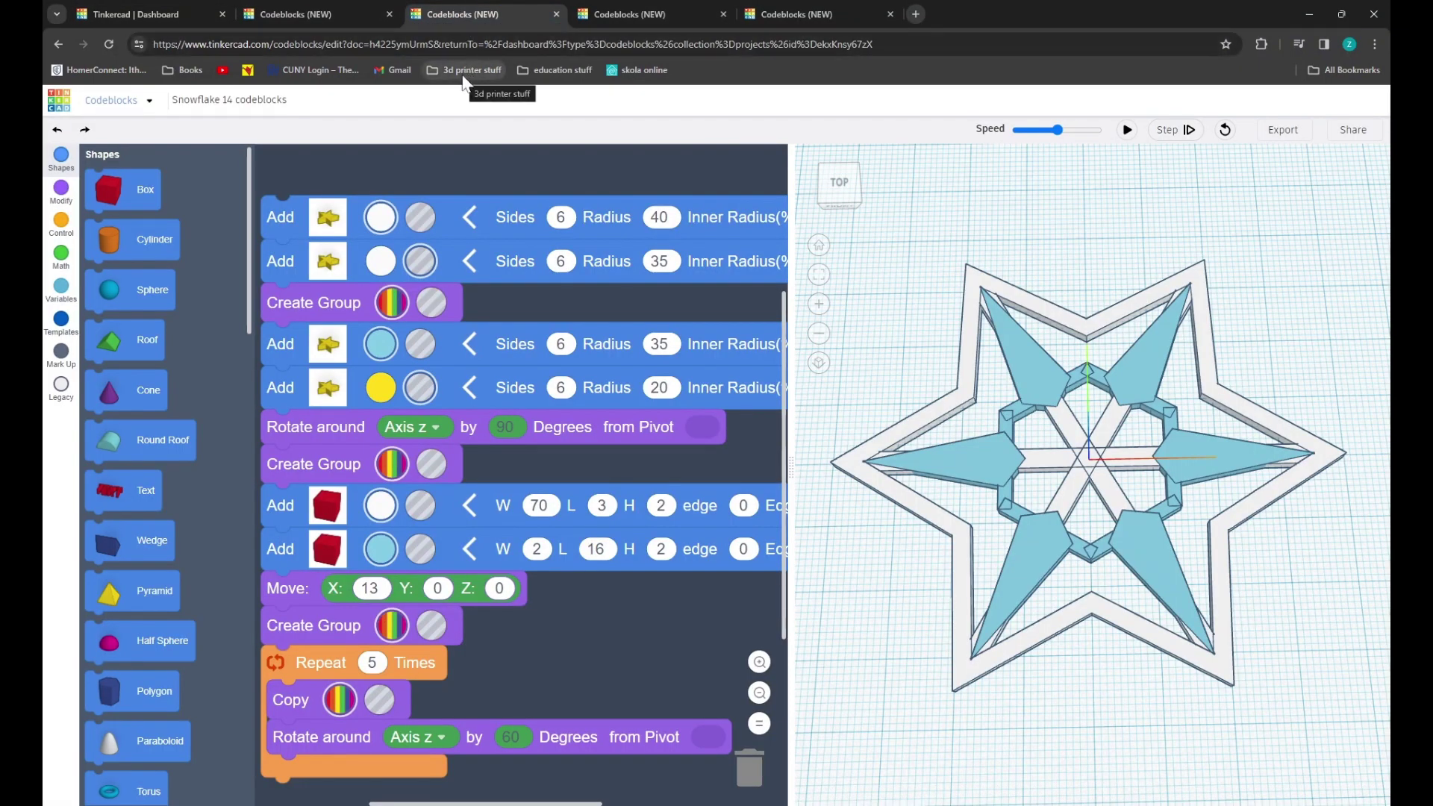
{"action": "left_click", "coordinate": [621, 15]}
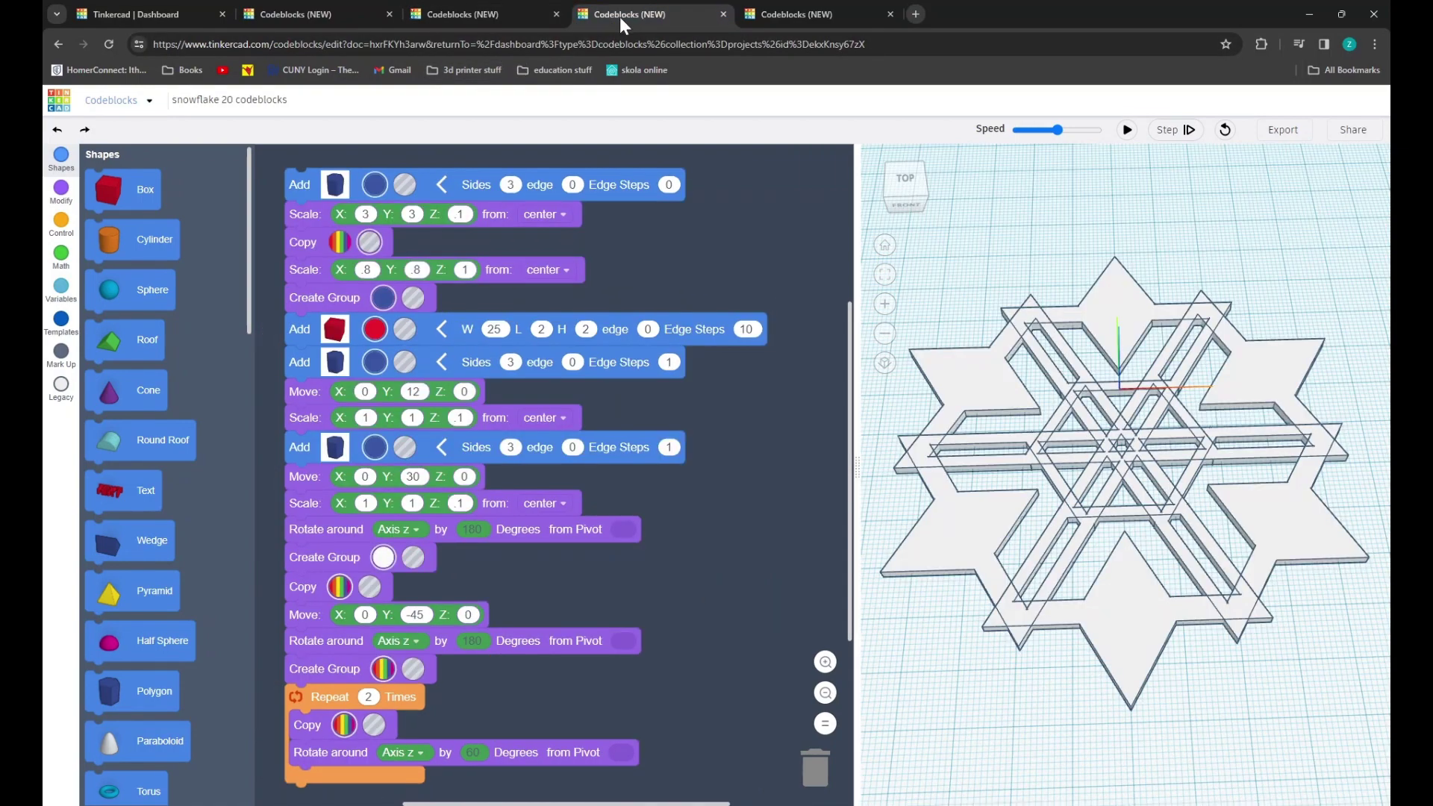
{"action": "mouse_move", "coordinate": [343, 16]}
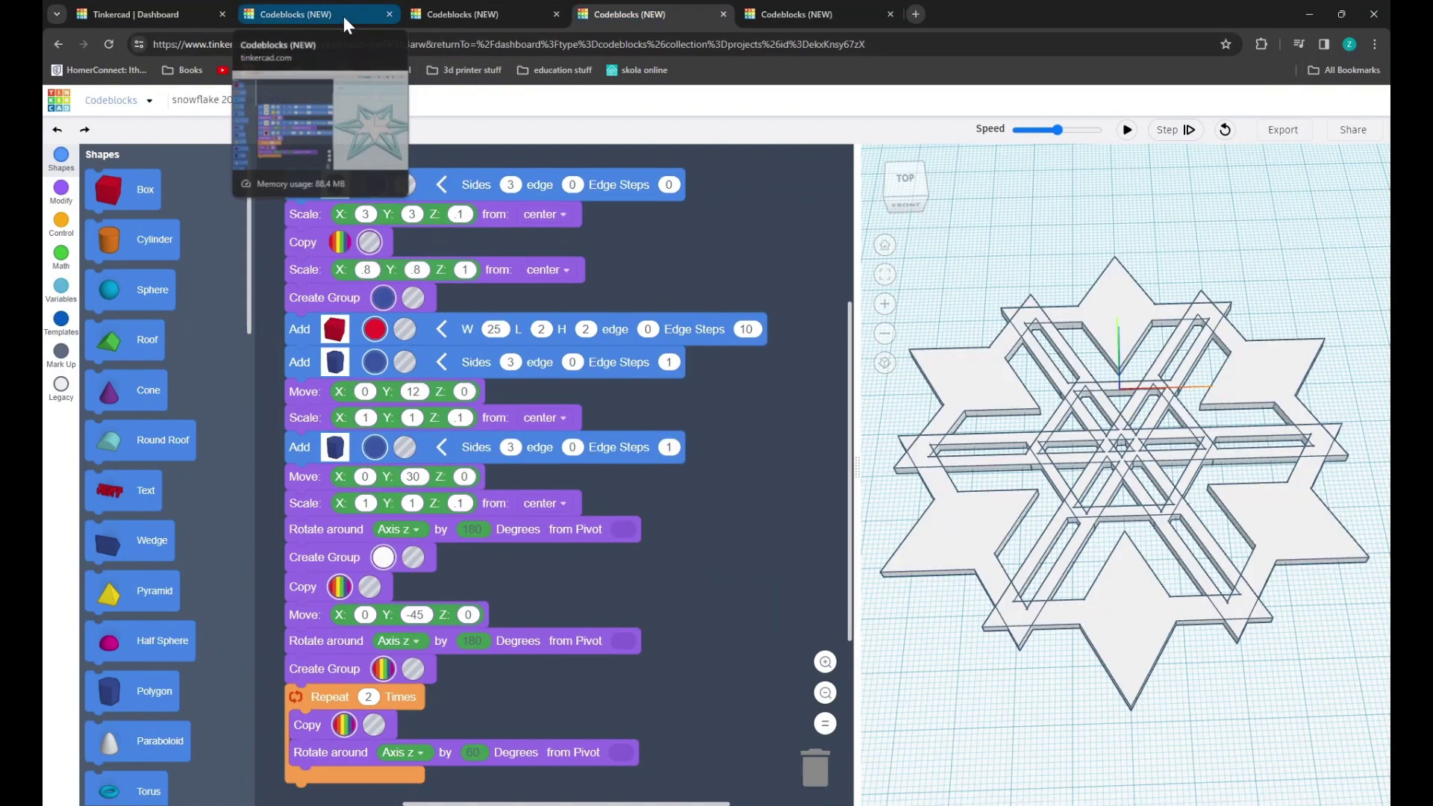
{"action": "left_click", "coordinate": [343, 17]}
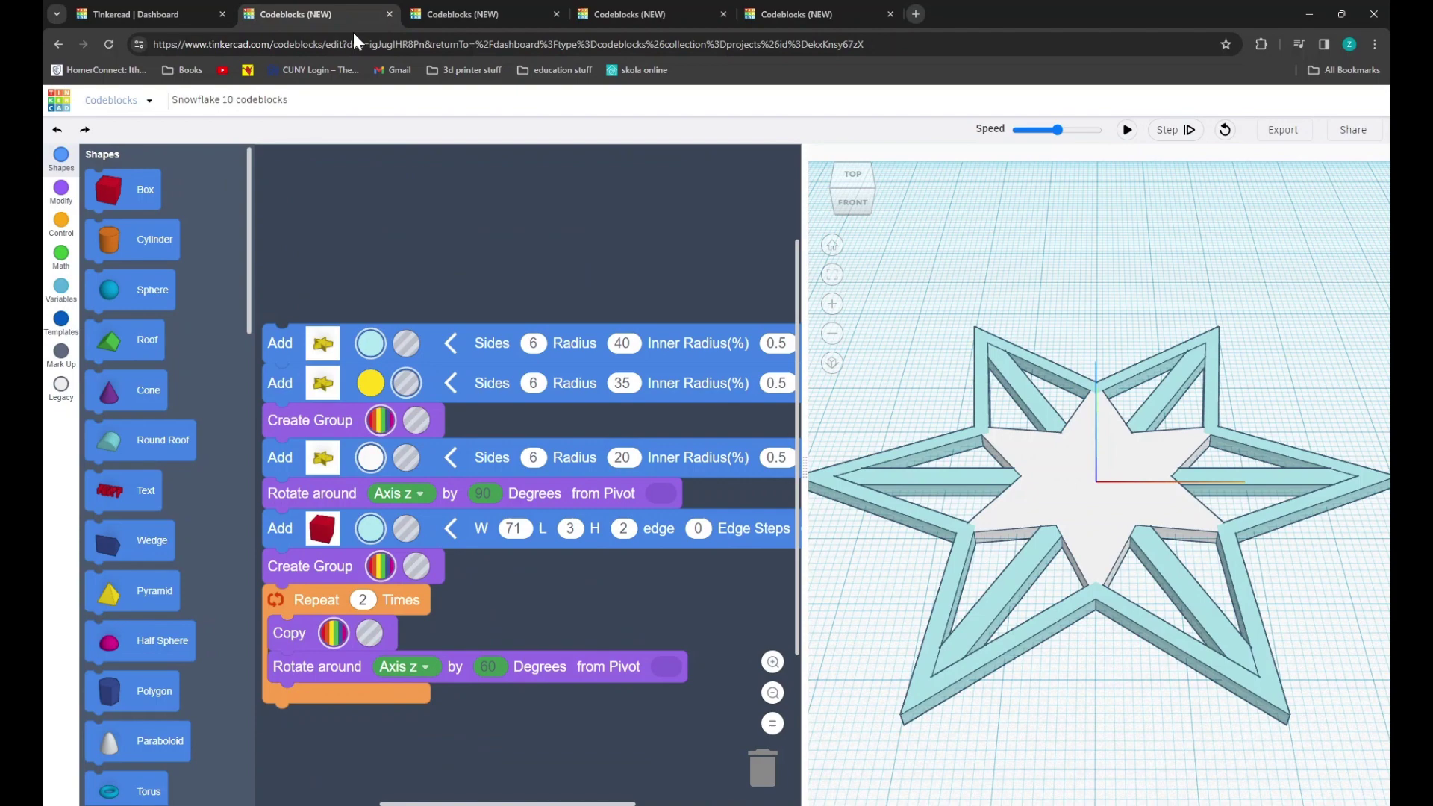
{"action": "left_click", "coordinate": [777, 15]}
{"action": "scroll", "coordinate": [449, 342], "scroll_direction": "down", "scroll_amount": 2}
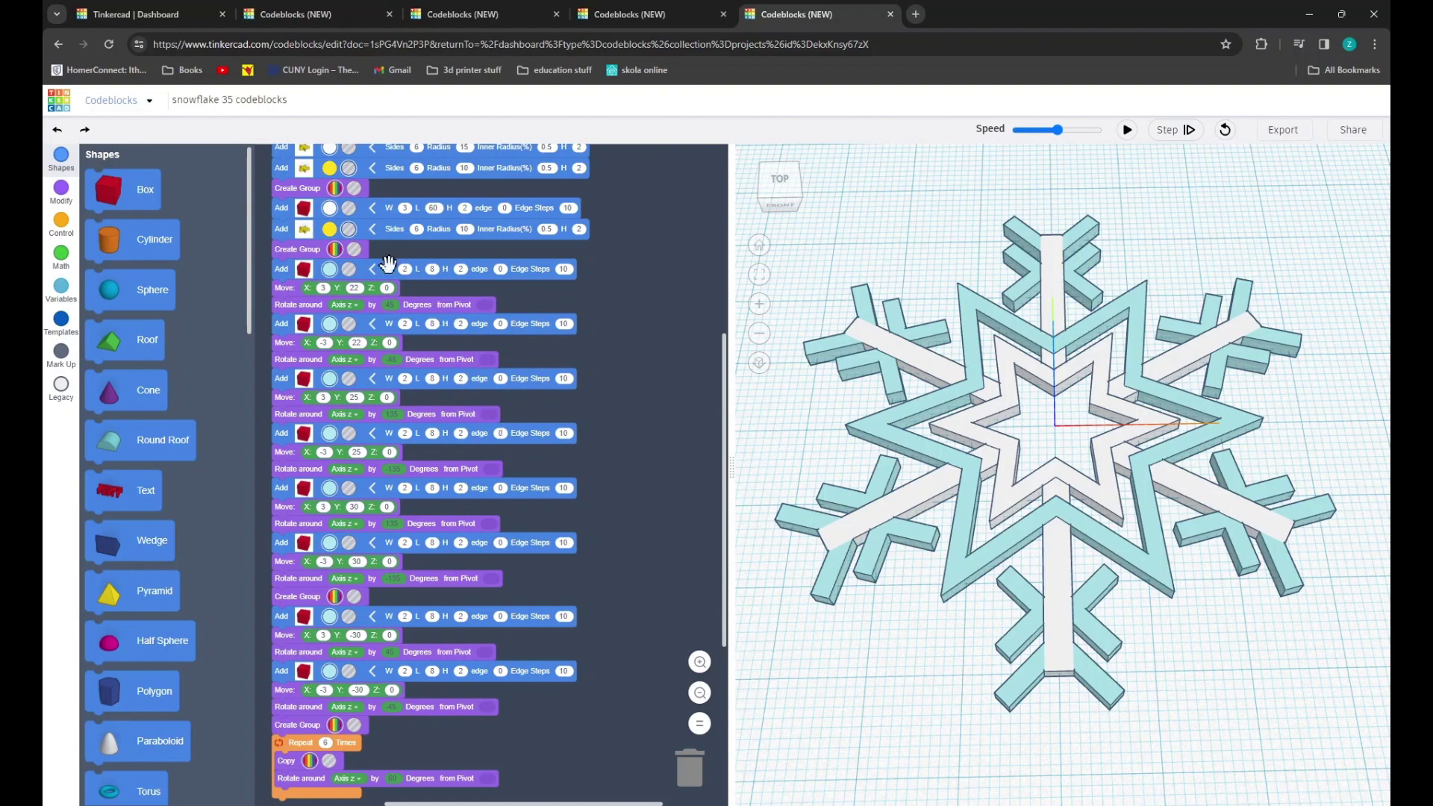
- Create a new Codeblocks design in the christmas stuff collection and enlarge the page display
{"action": "left_click", "coordinate": [158, 11]}
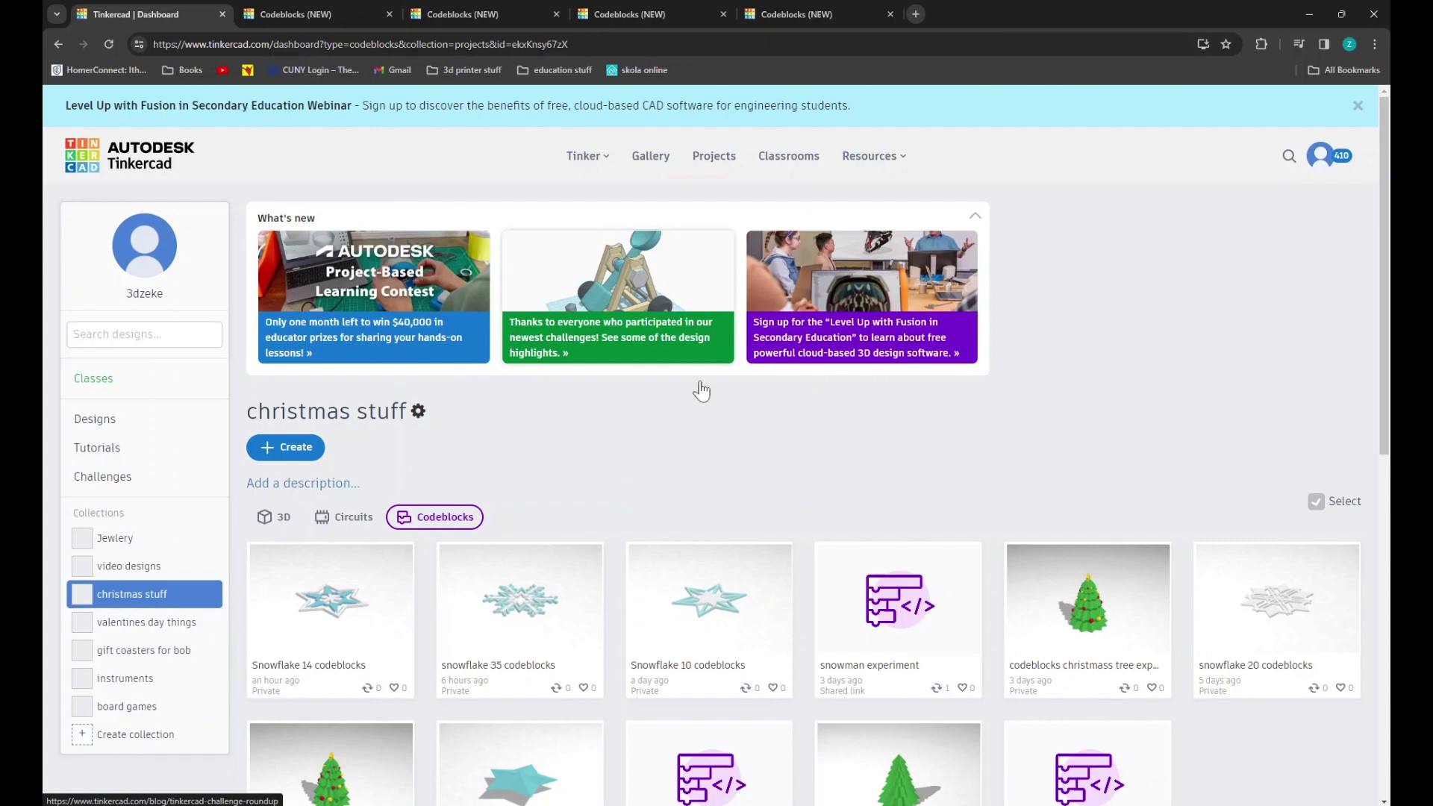
{"action": "key", "text": "ctrl+plus"}
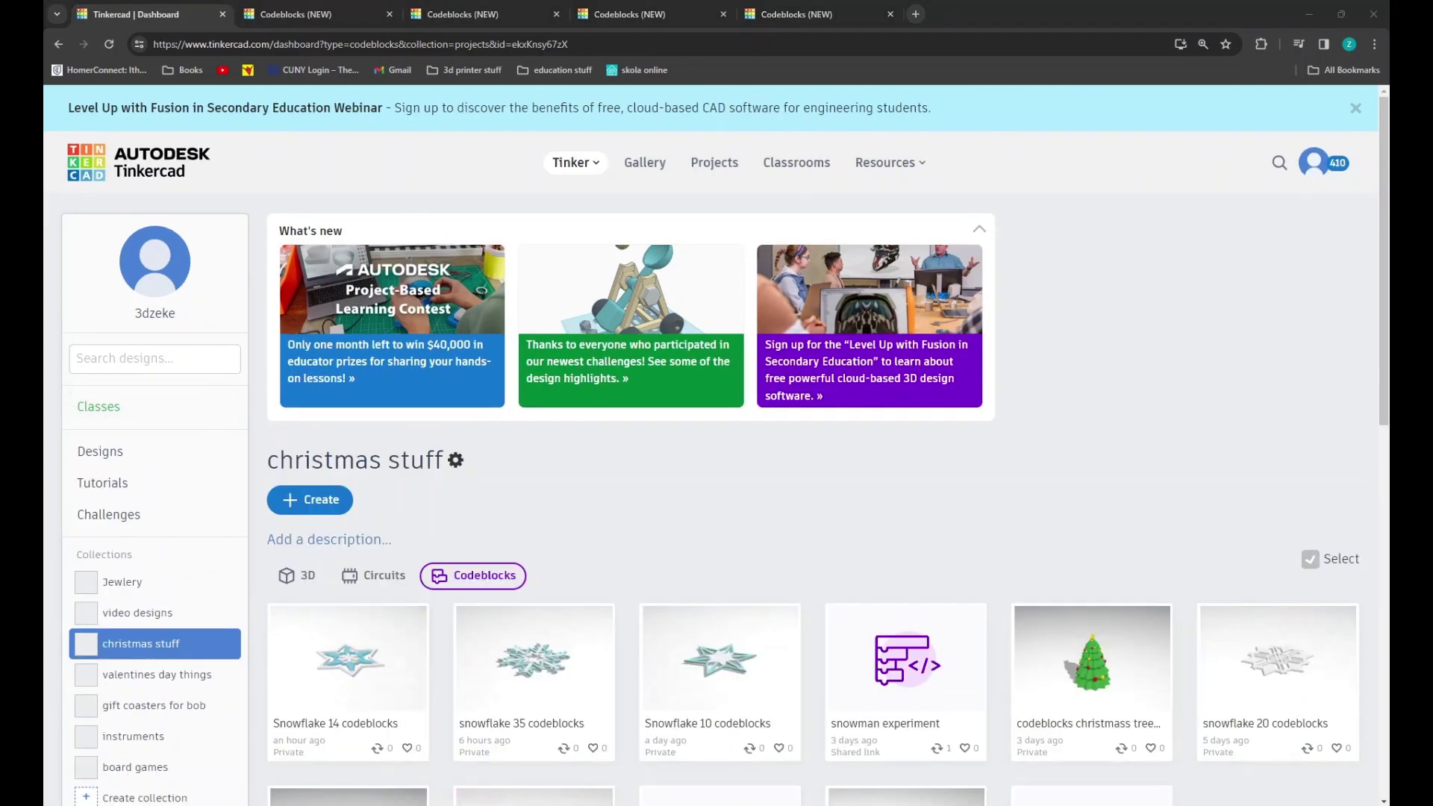
{"action": "left_click", "coordinate": [308, 496]}
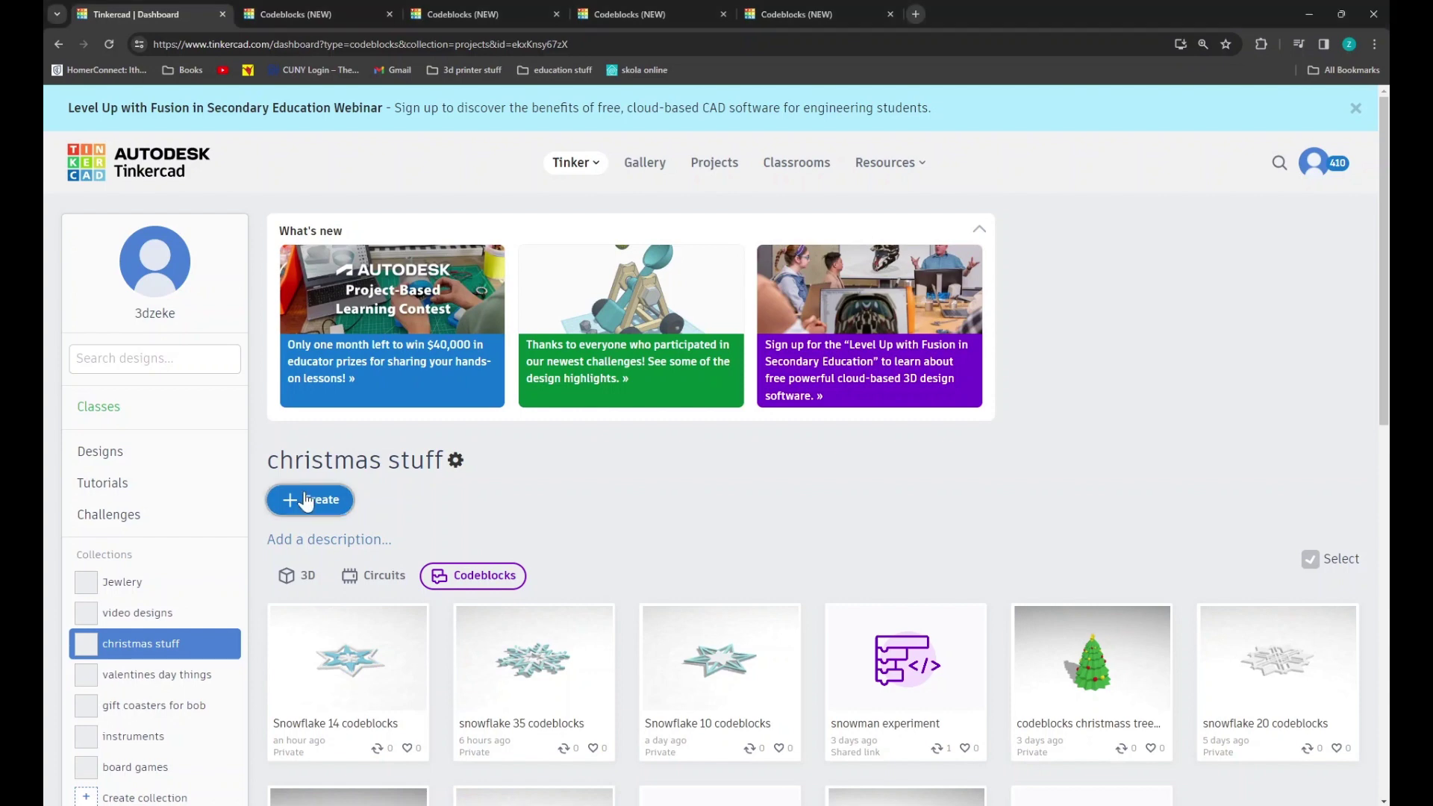
{"action": "left_click", "coordinate": [340, 636]}
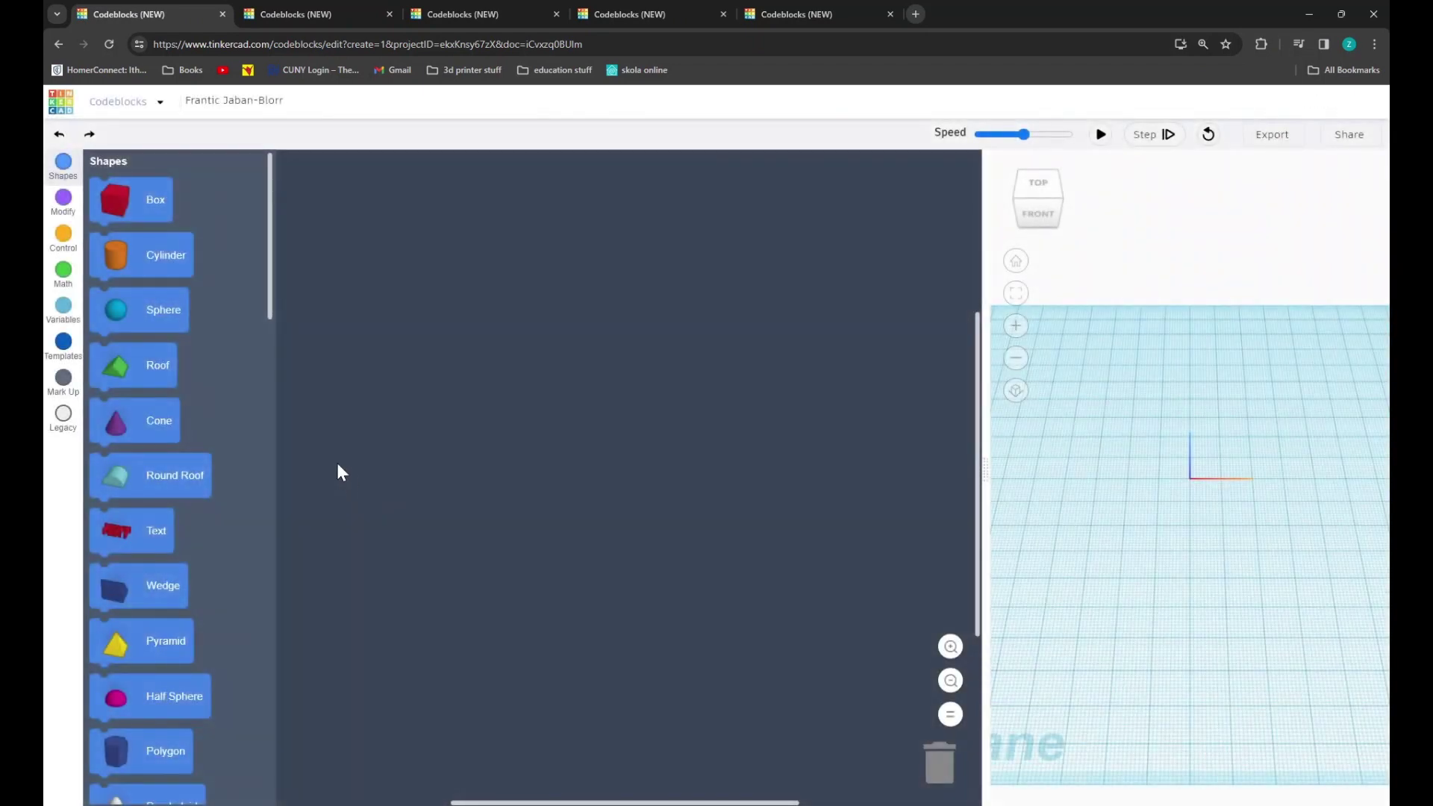
{"action": "key", "text": "ctrl+plus"}
{"action": "key", "text": "ctrl+plus"}
{"action": "key", "text": "ctrl+plus"}
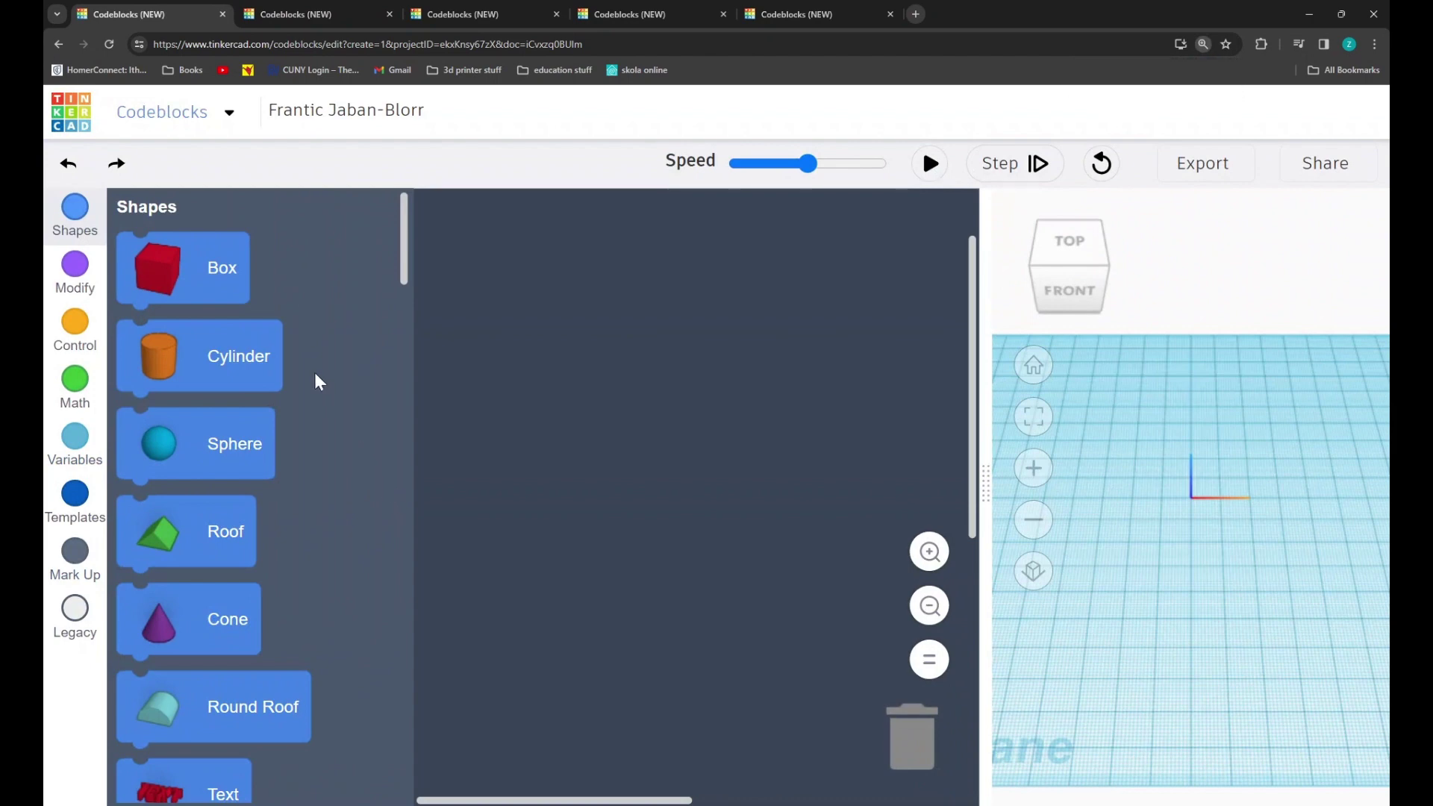
{"action": "left_click_drag", "start_coordinate": [186, 279], "coordinate": [557, 314]}
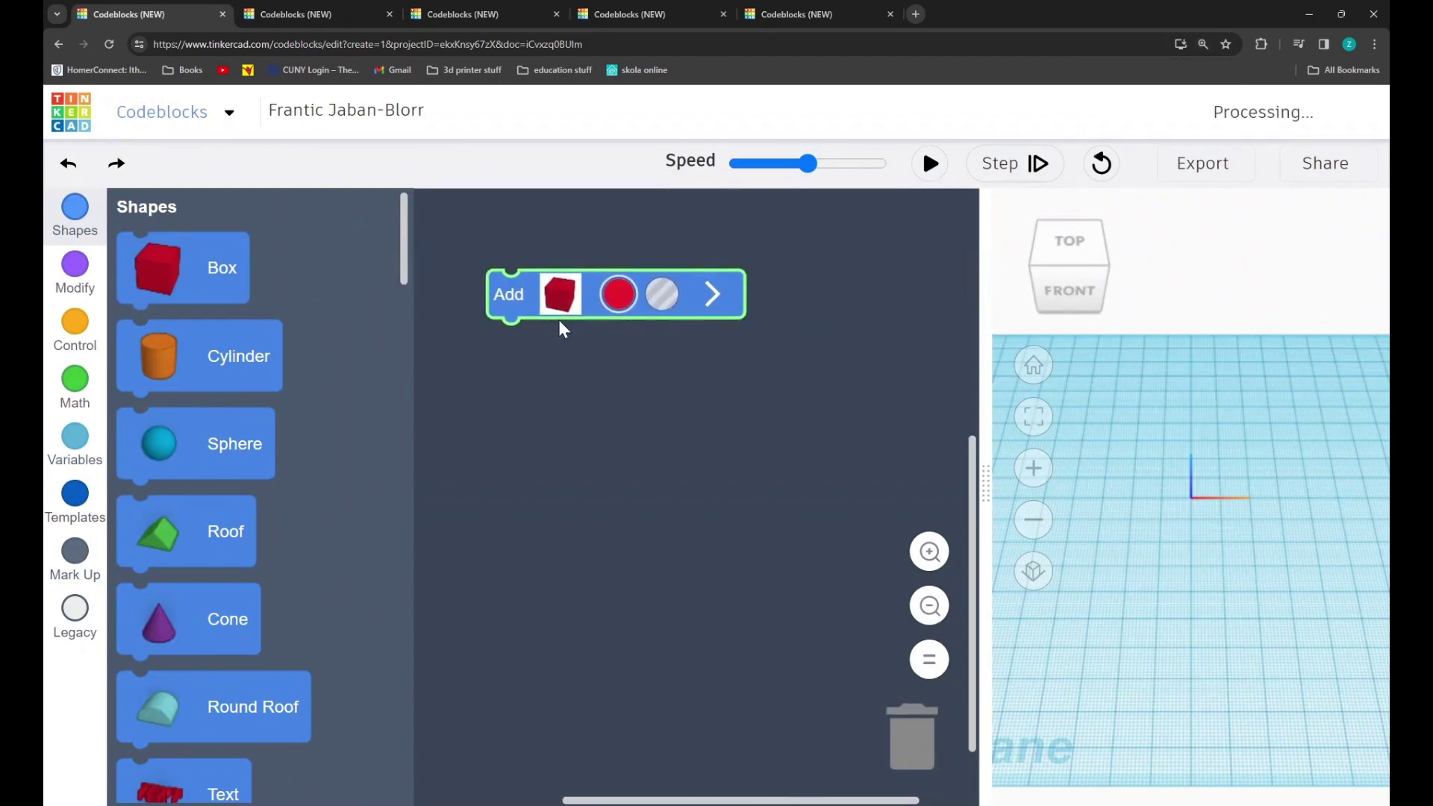
{"action": "left_click", "coordinate": [712, 296]}
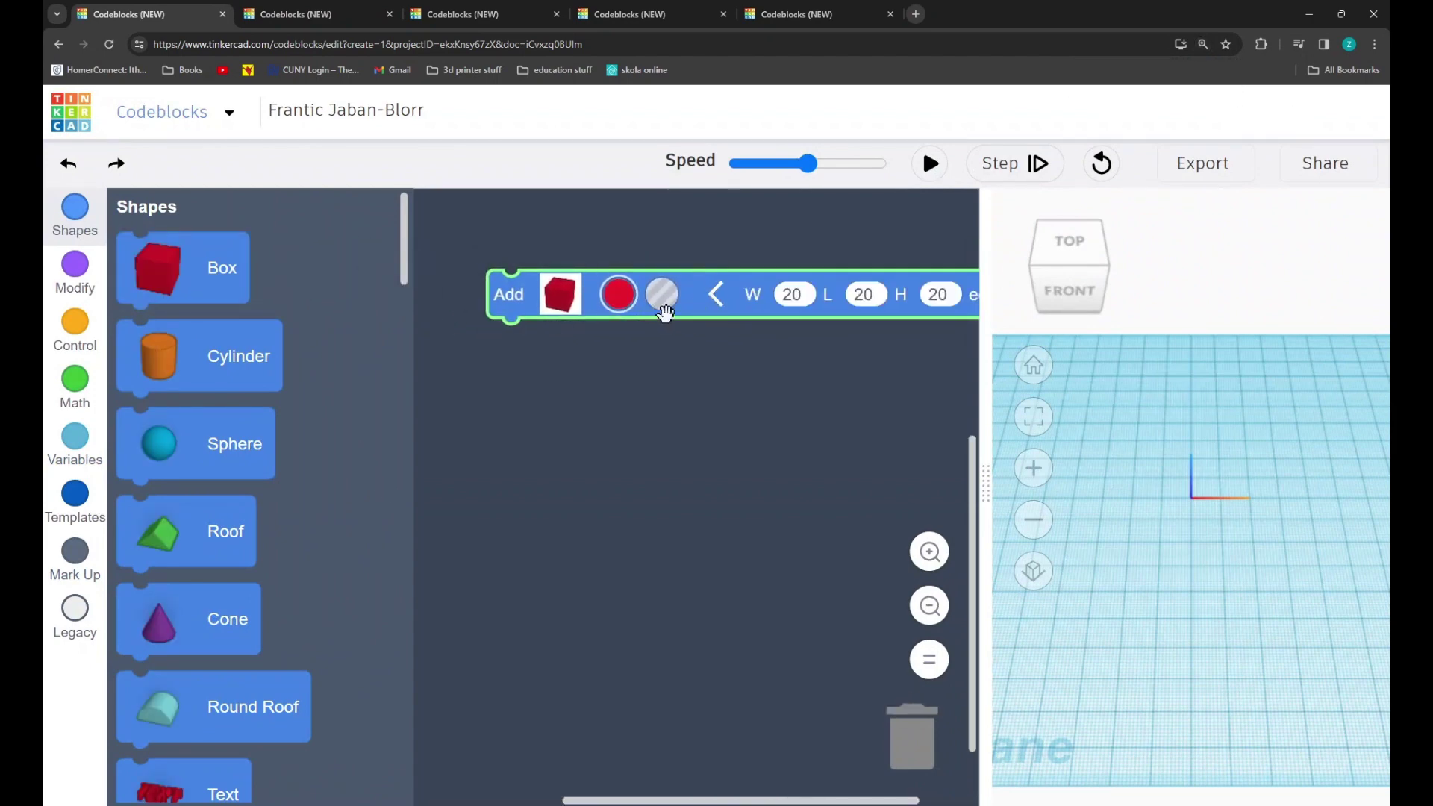
{"action": "left_click_drag", "start_coordinate": [529, 293], "coordinate": [900, 739]}
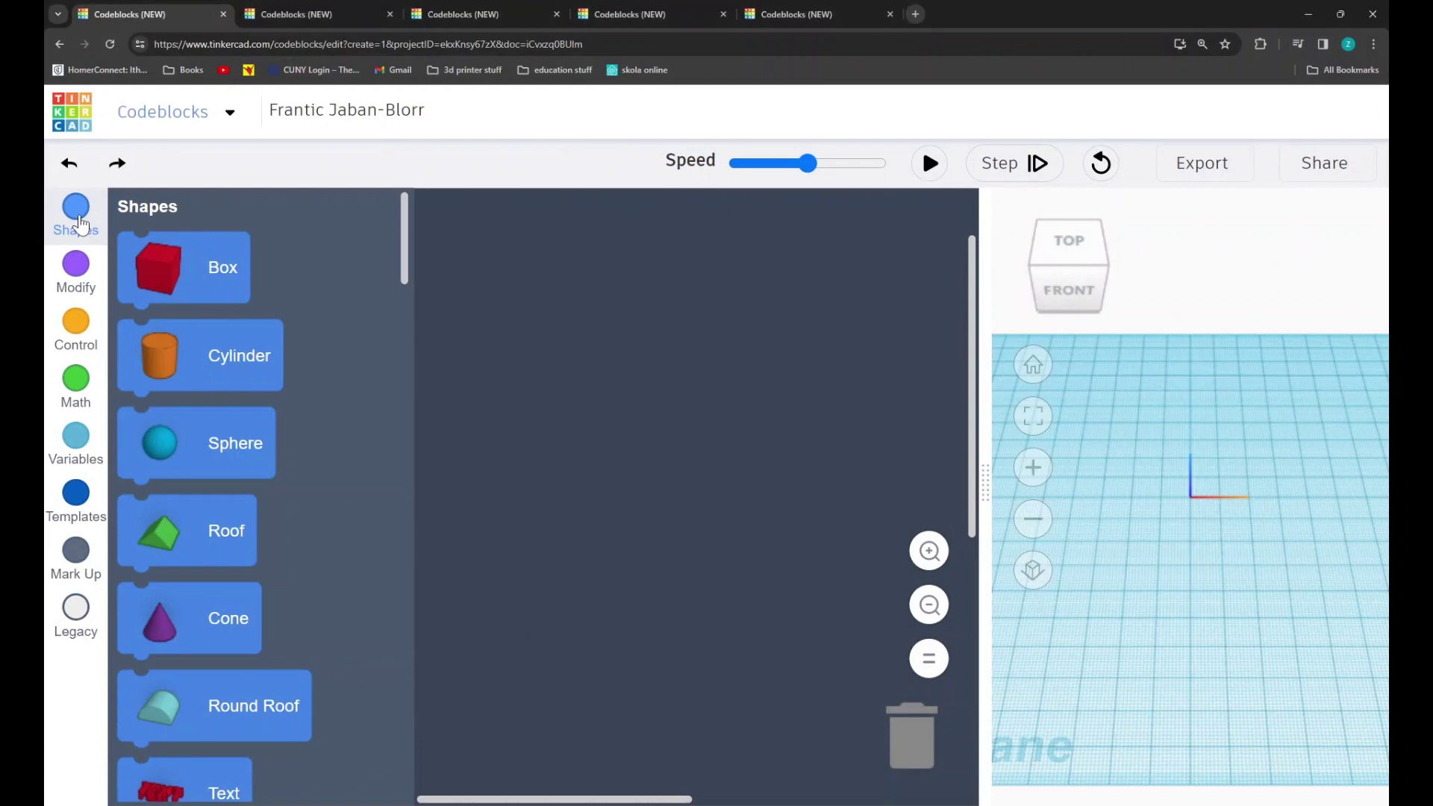
- Look through the available shape blocks, add a box block to the workspace and run the code
{"action": "scroll", "coordinate": [212, 313], "scroll_direction": "down", "scroll_amount": 3}
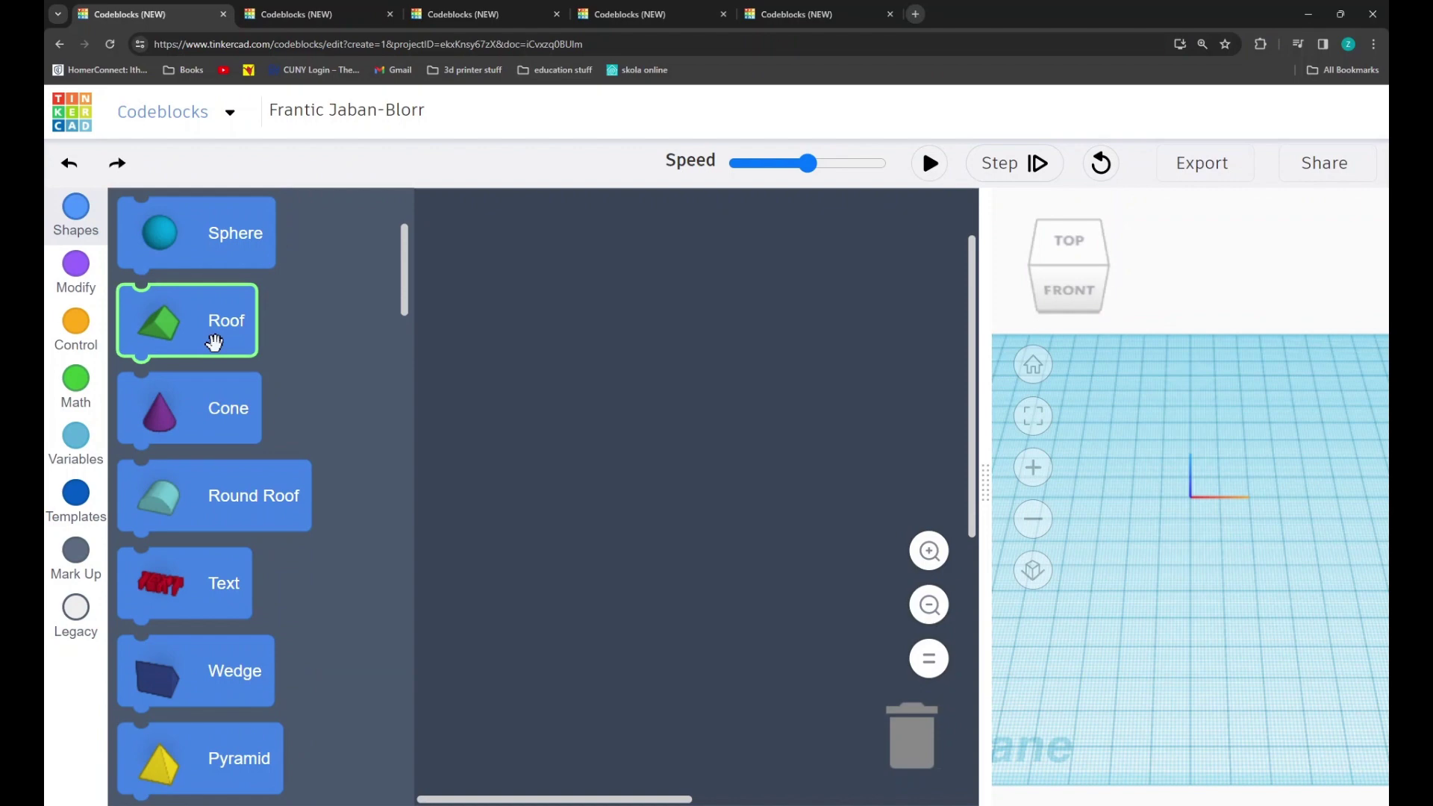
{"action": "scroll", "coordinate": [218, 358], "scroll_direction": "down", "scroll_amount": 1}
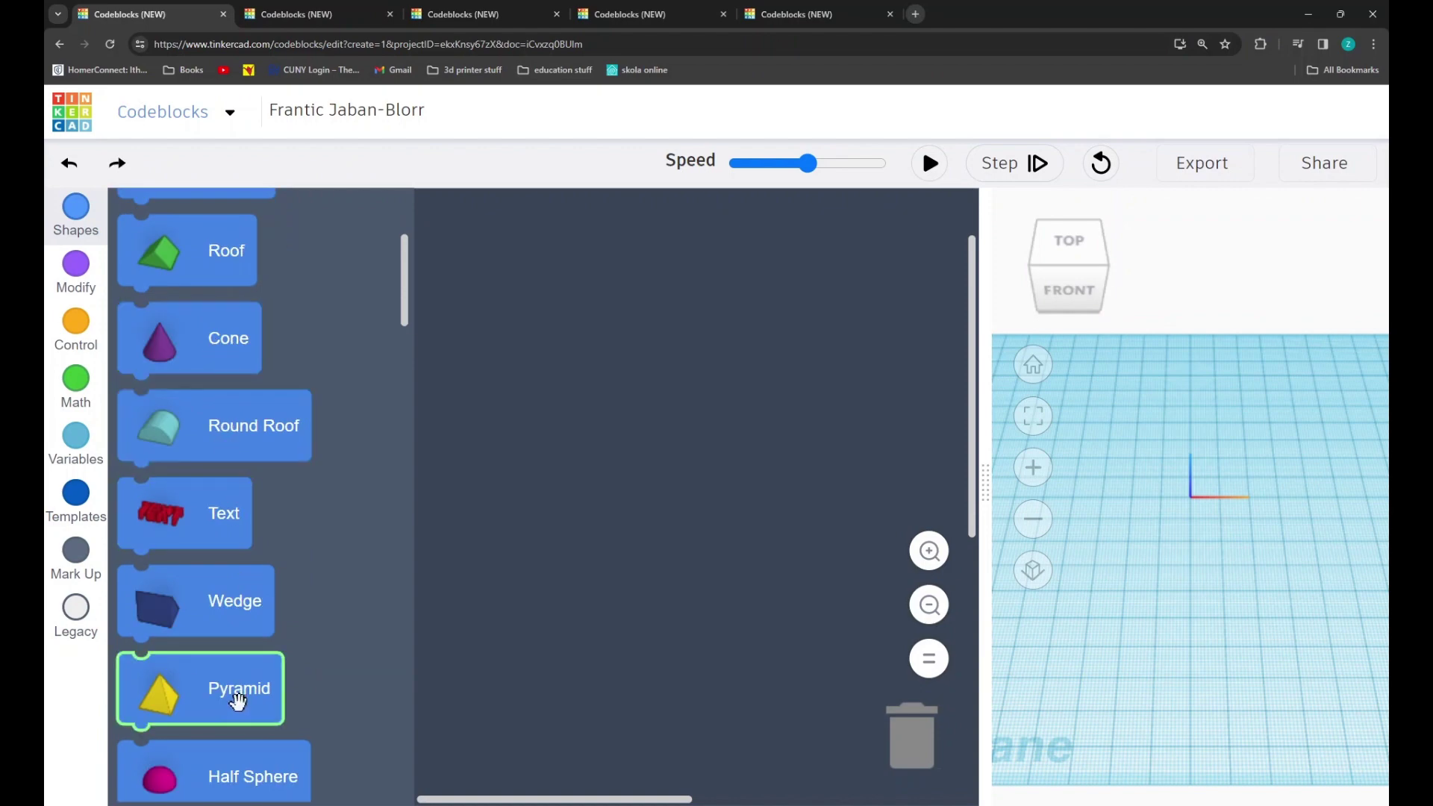
{"action": "scroll", "coordinate": [236, 700], "scroll_direction": "down", "scroll_amount": 7}
{"action": "scroll", "coordinate": [236, 679], "scroll_direction": "up", "scroll_amount": 6}
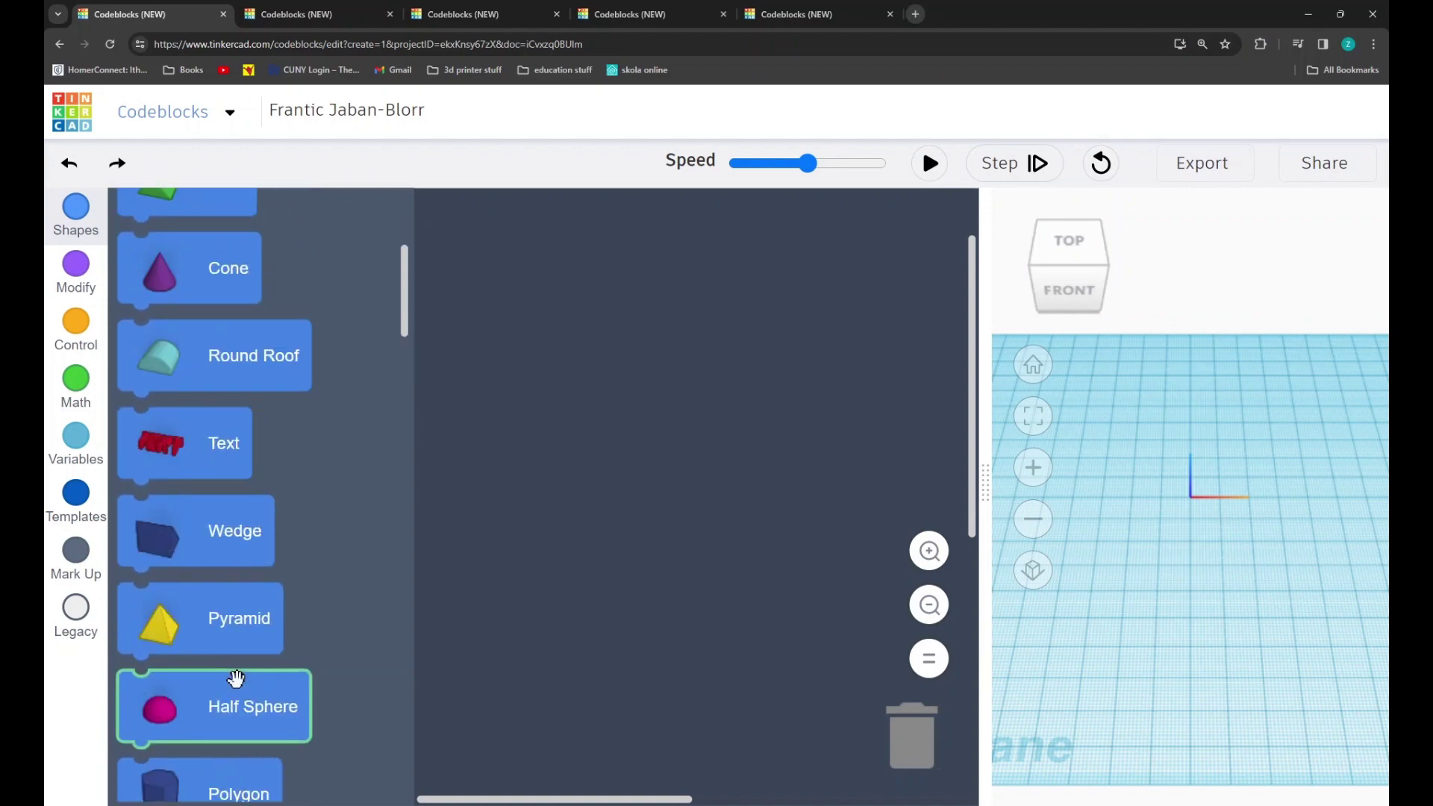
{"action": "scroll", "coordinate": [236, 679], "scroll_direction": "up", "scroll_amount": 5}
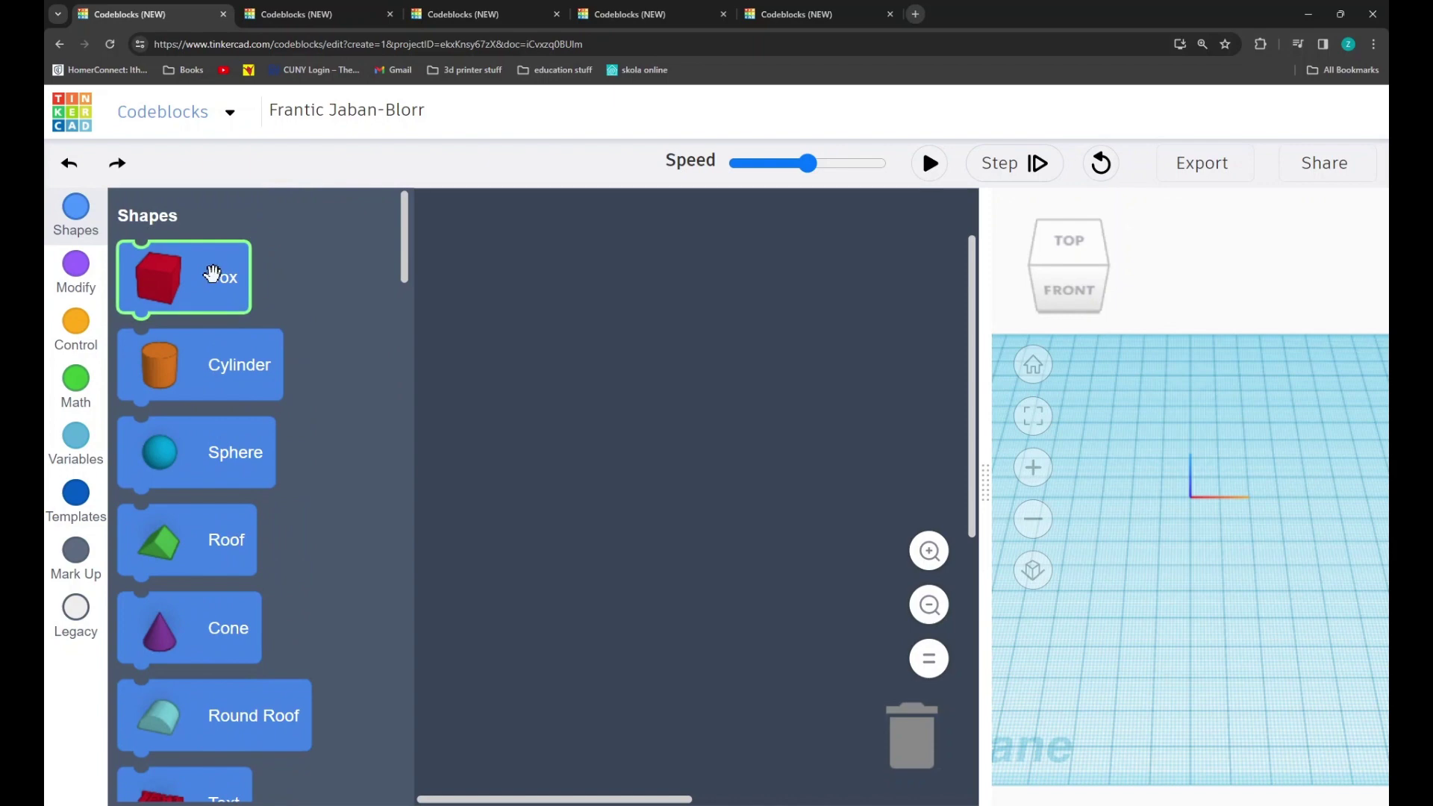
{"action": "left_click_drag", "start_coordinate": [210, 277], "coordinate": [553, 295]}
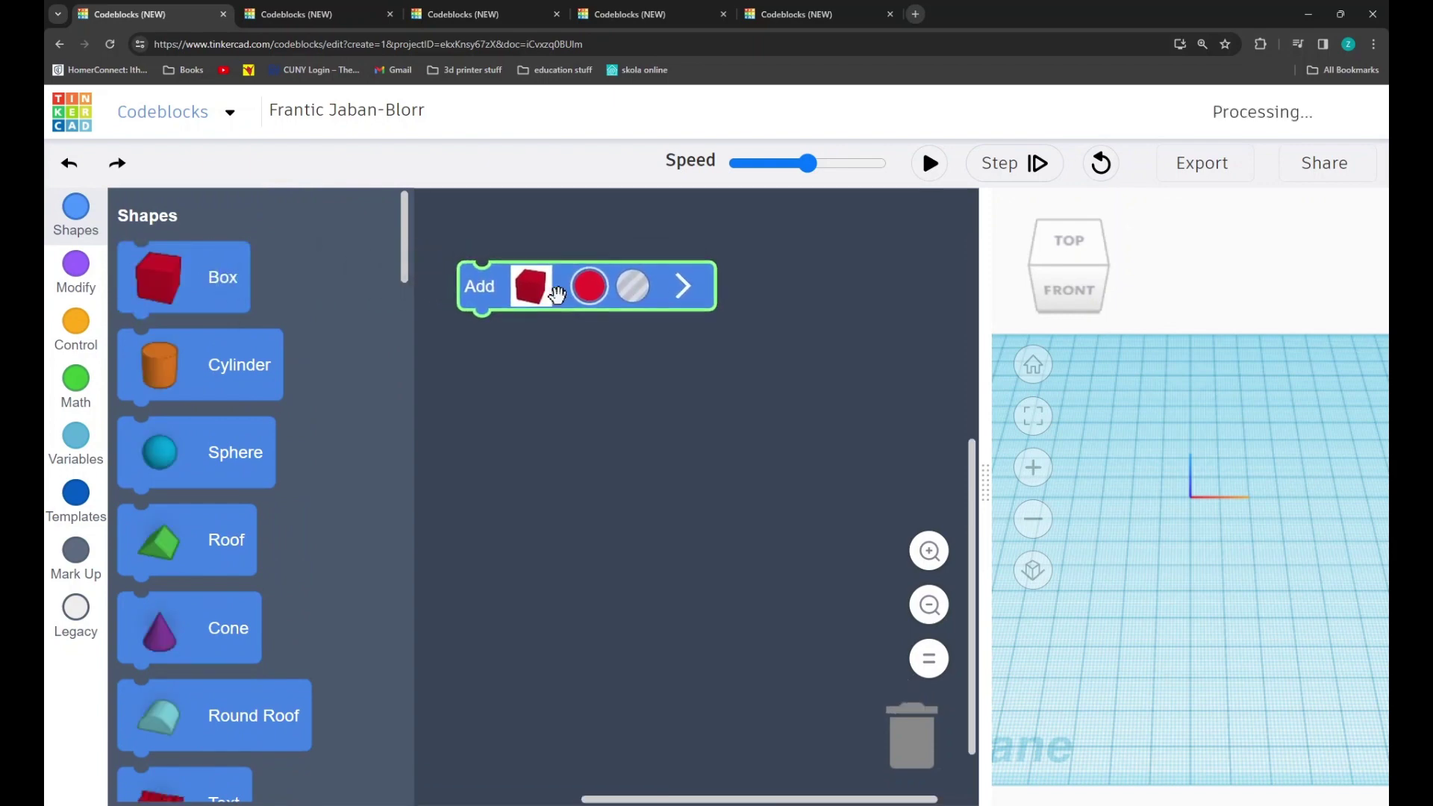
{"action": "left_click", "coordinate": [930, 164]}
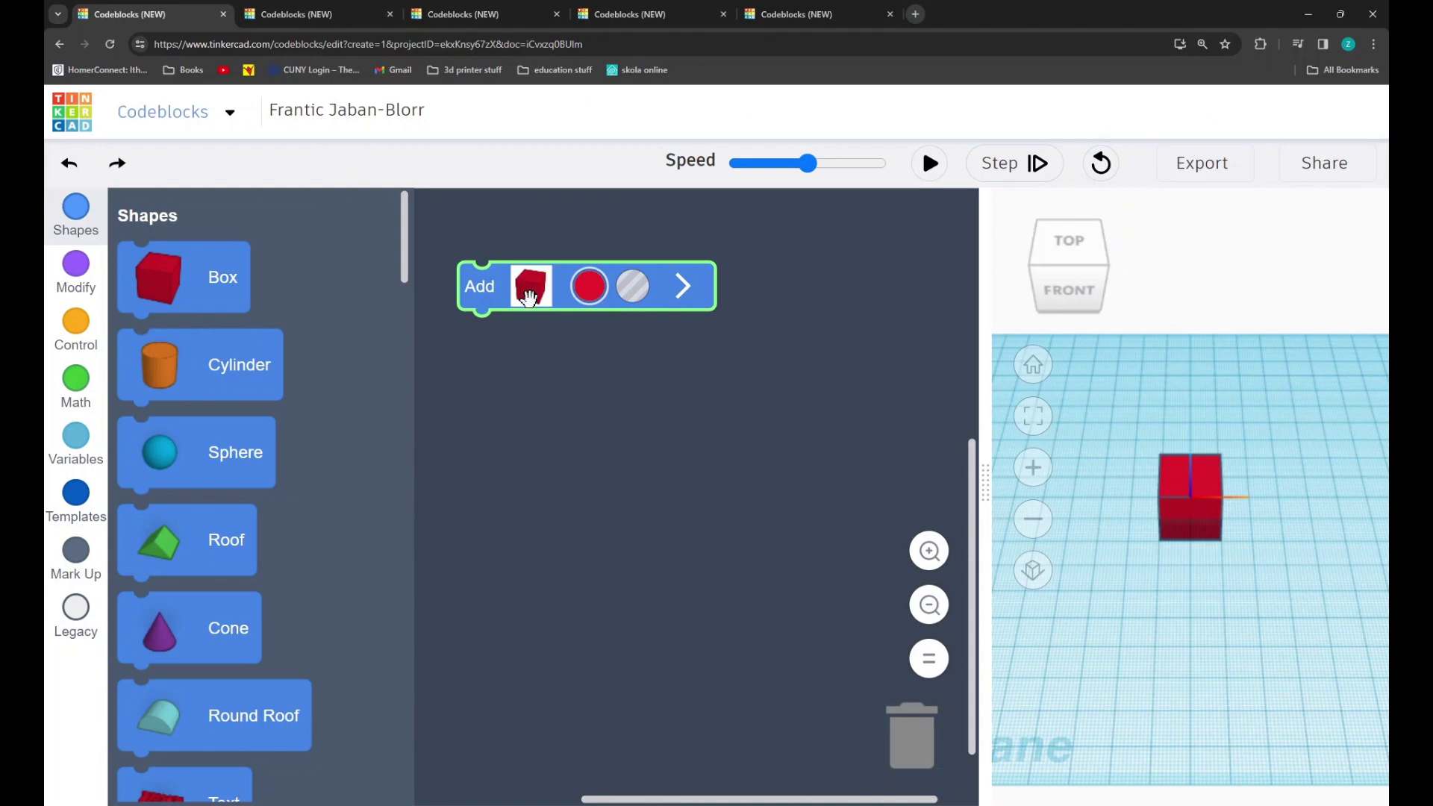
- Change the box's solid color to the bright blue preset and run the code
{"action": "left_click", "coordinate": [588, 286]}
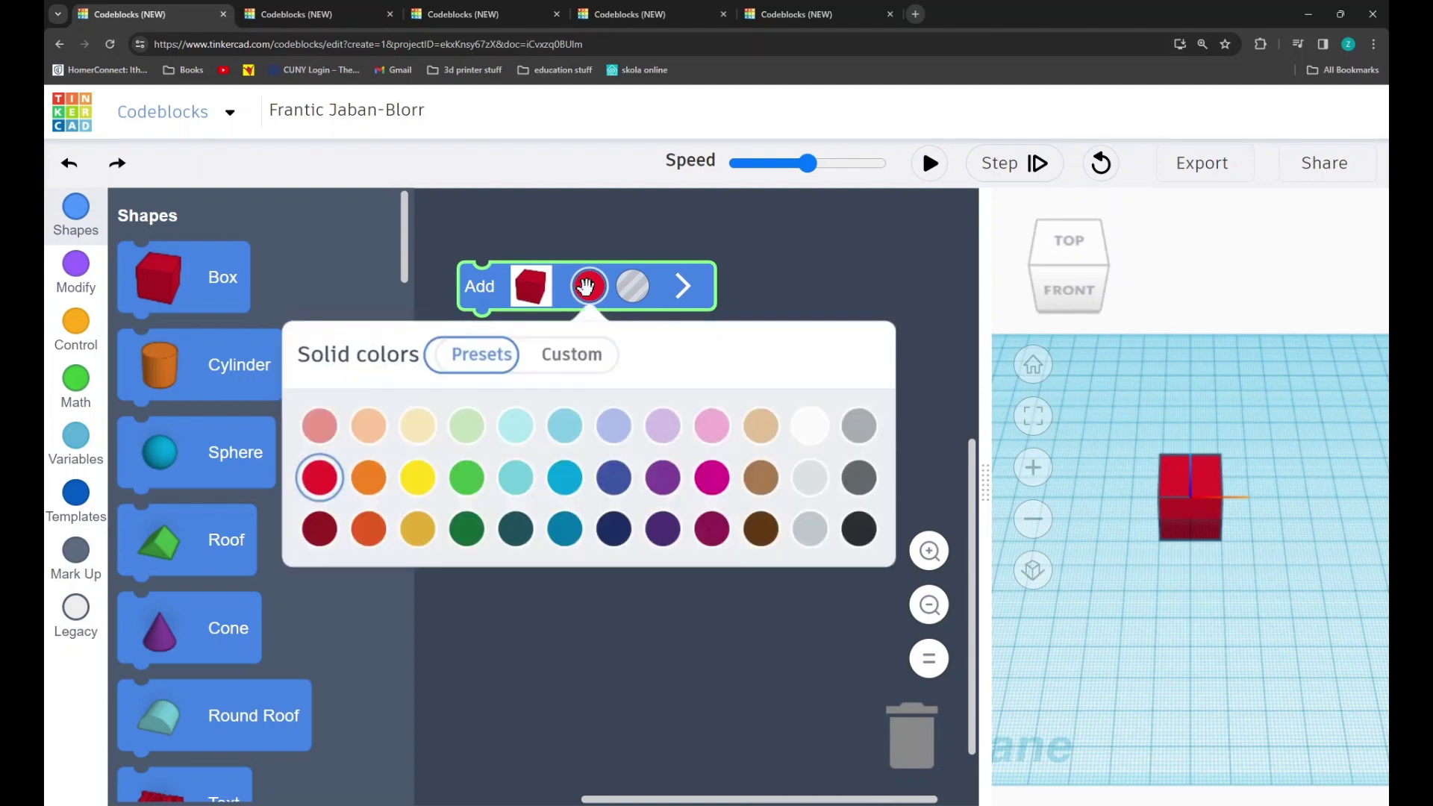
{"action": "left_click", "coordinate": [565, 475]}
{"action": "left_click", "coordinate": [927, 166]}
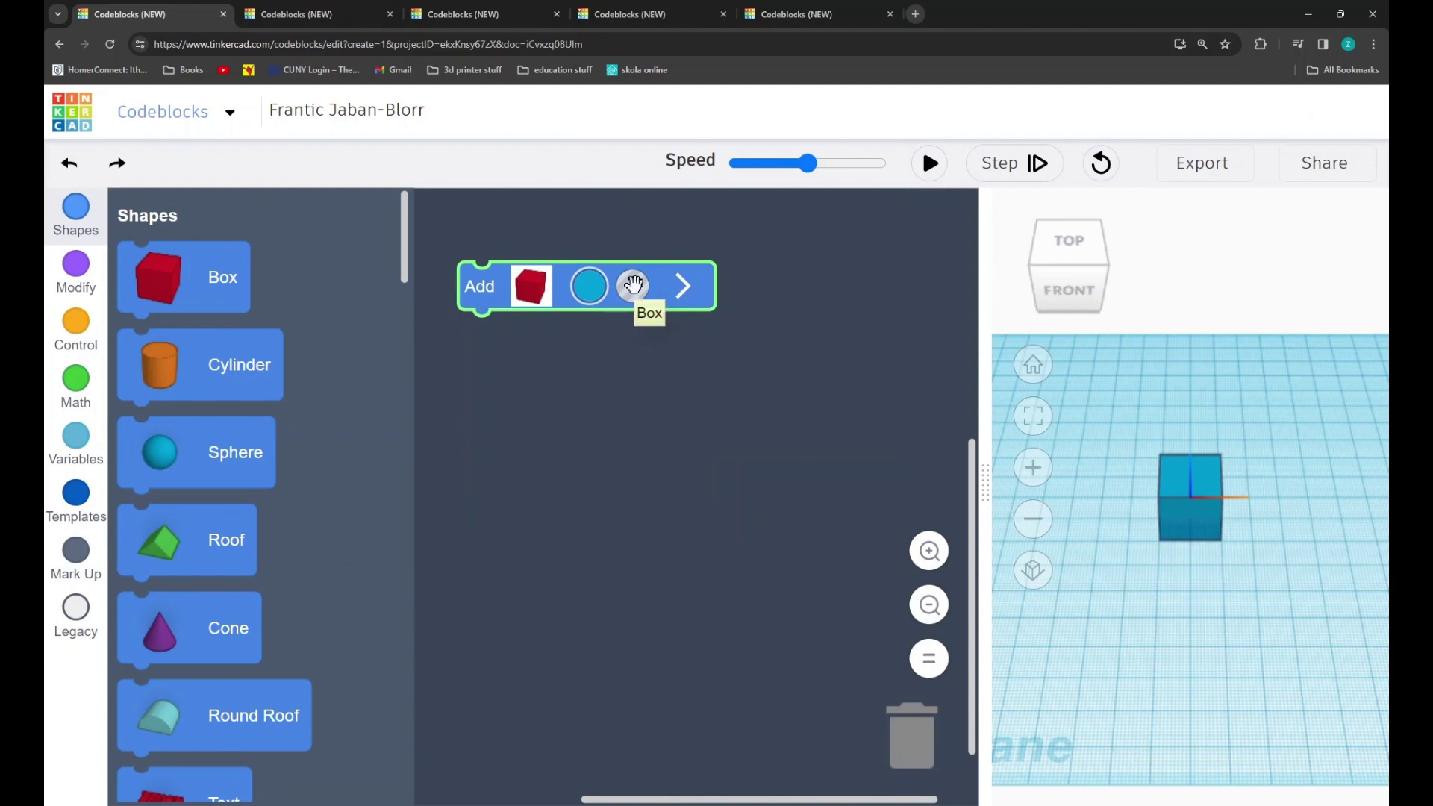
- Turn the box into a hole with width 28 and height 70, and run the code
{"action": "left_click", "coordinate": [634, 285]}
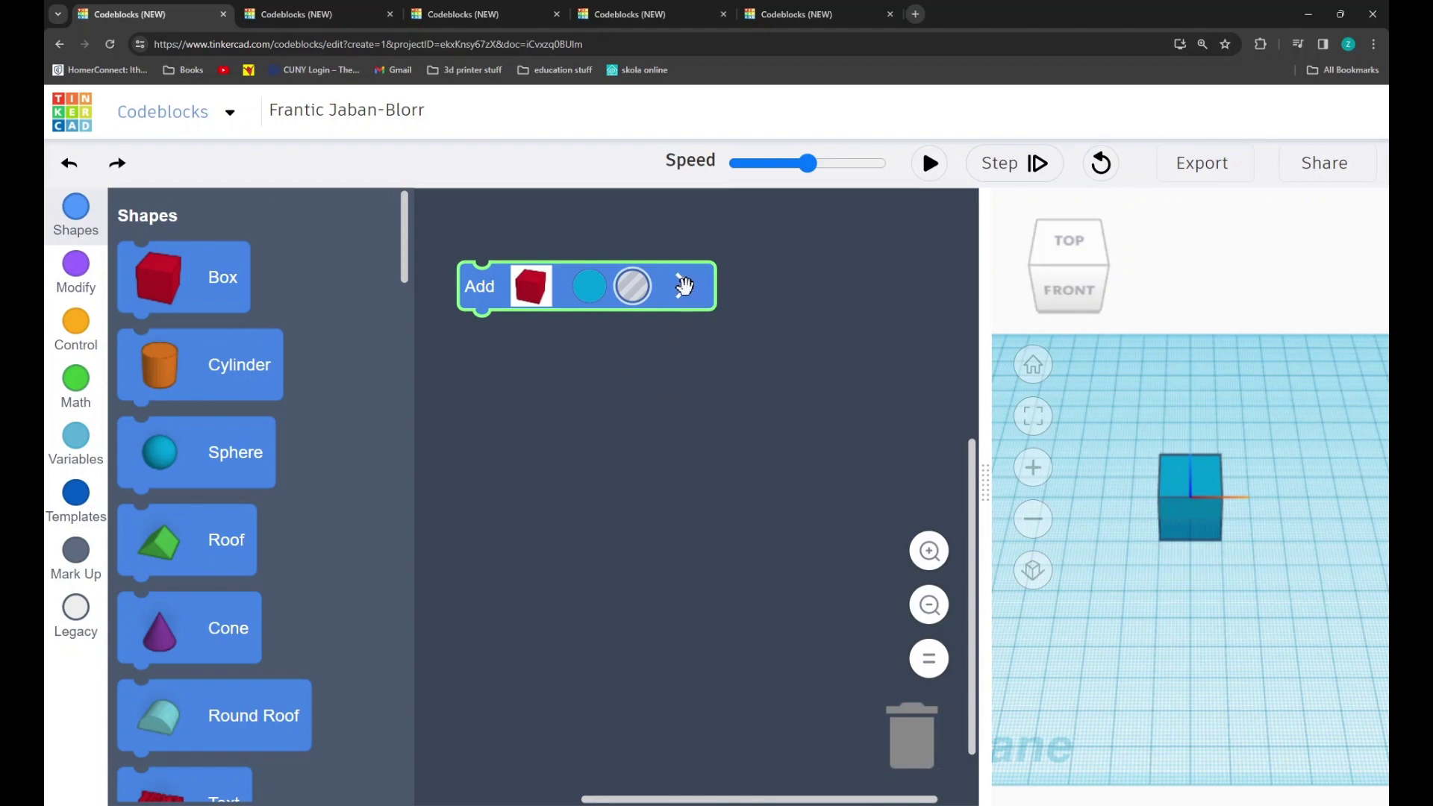
{"action": "left_click", "coordinate": [684, 286]}
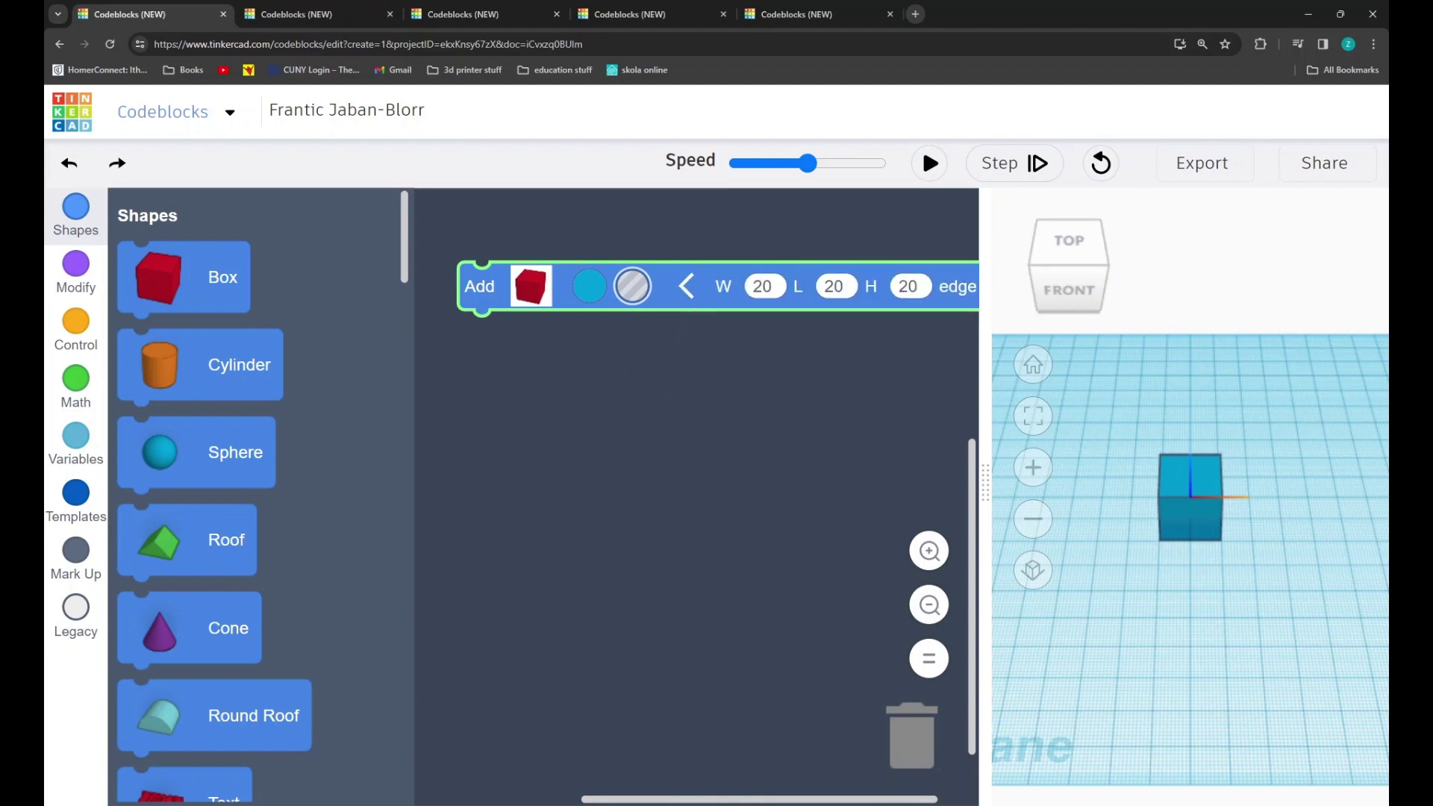
{"action": "left_click_drag", "start_coordinate": [763, 800], "coordinate": [786, 797]}
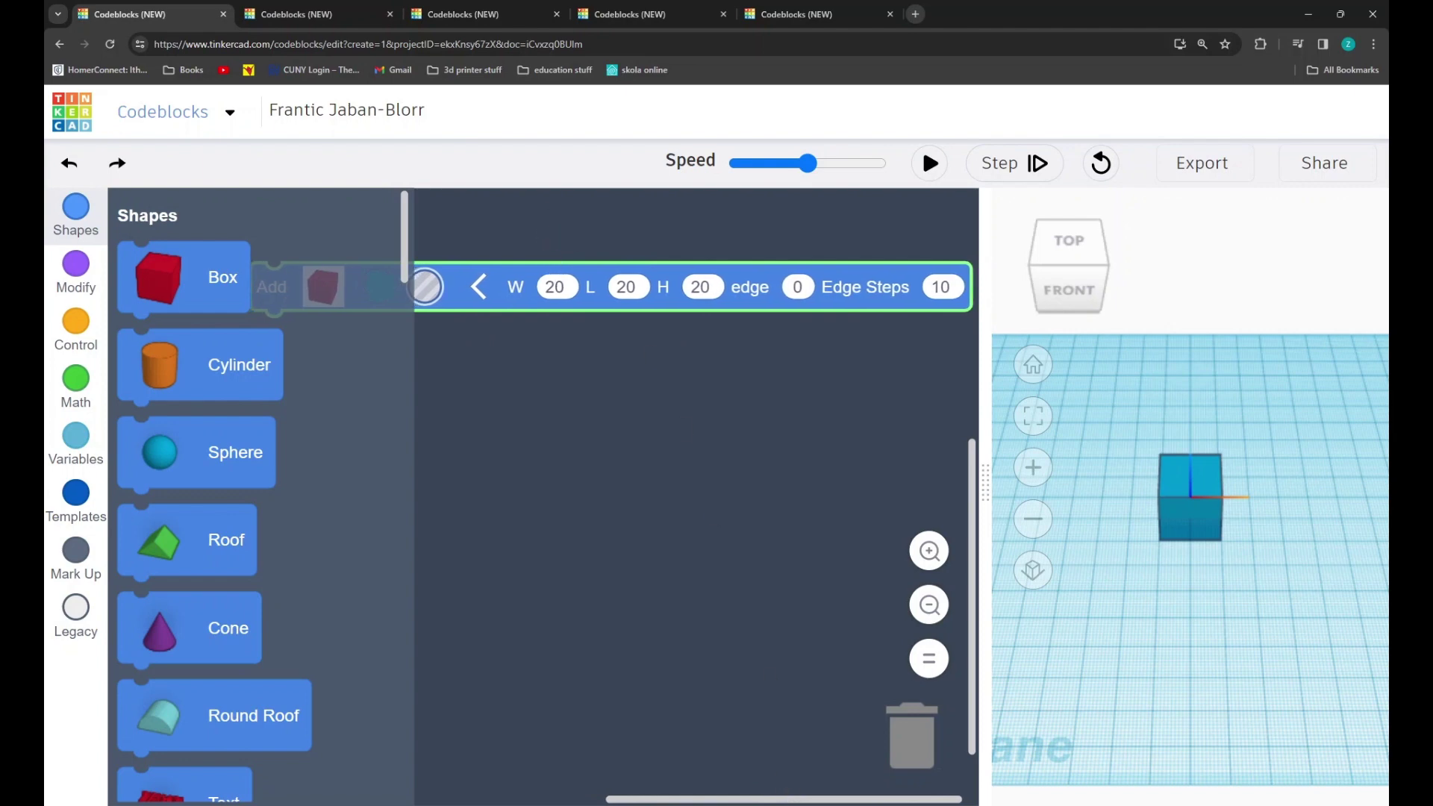
{"action": "left_click", "coordinate": [561, 286]}
{"action": "type", "text": "2"}
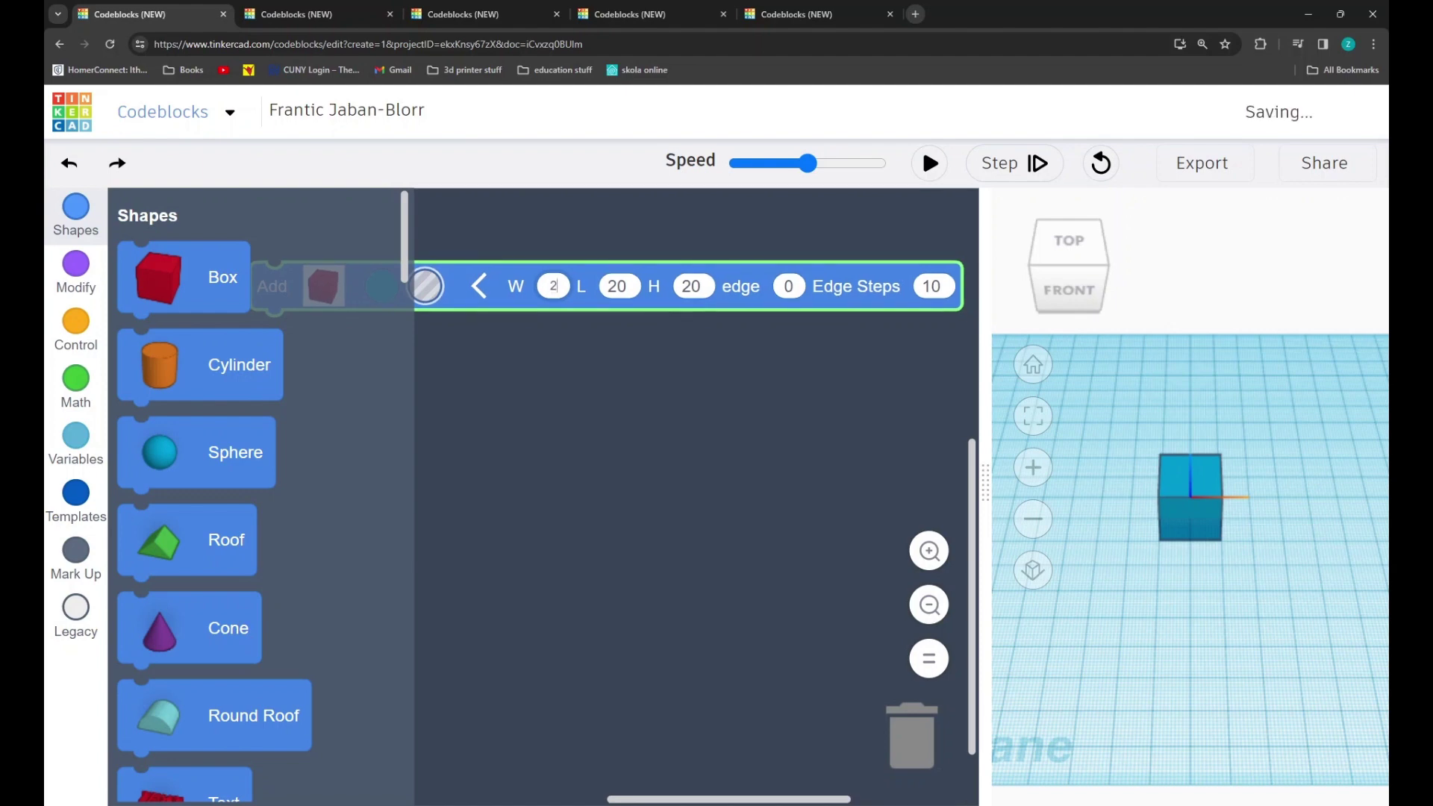
{"action": "type", "text": "8"}
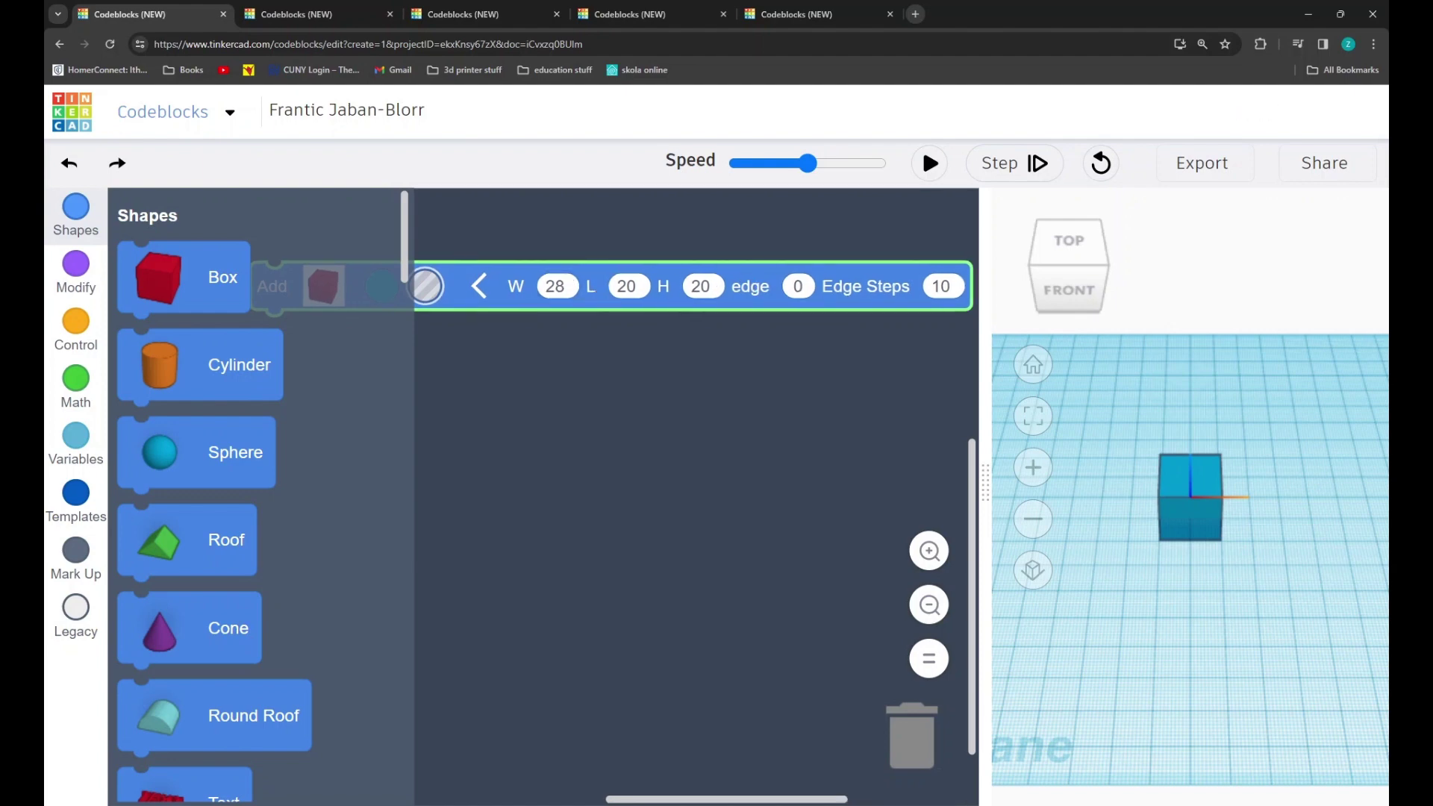
{"action": "left_click", "coordinate": [701, 287]}
{"action": "type", "text": "70"}
{"action": "left_click", "coordinate": [929, 164]}
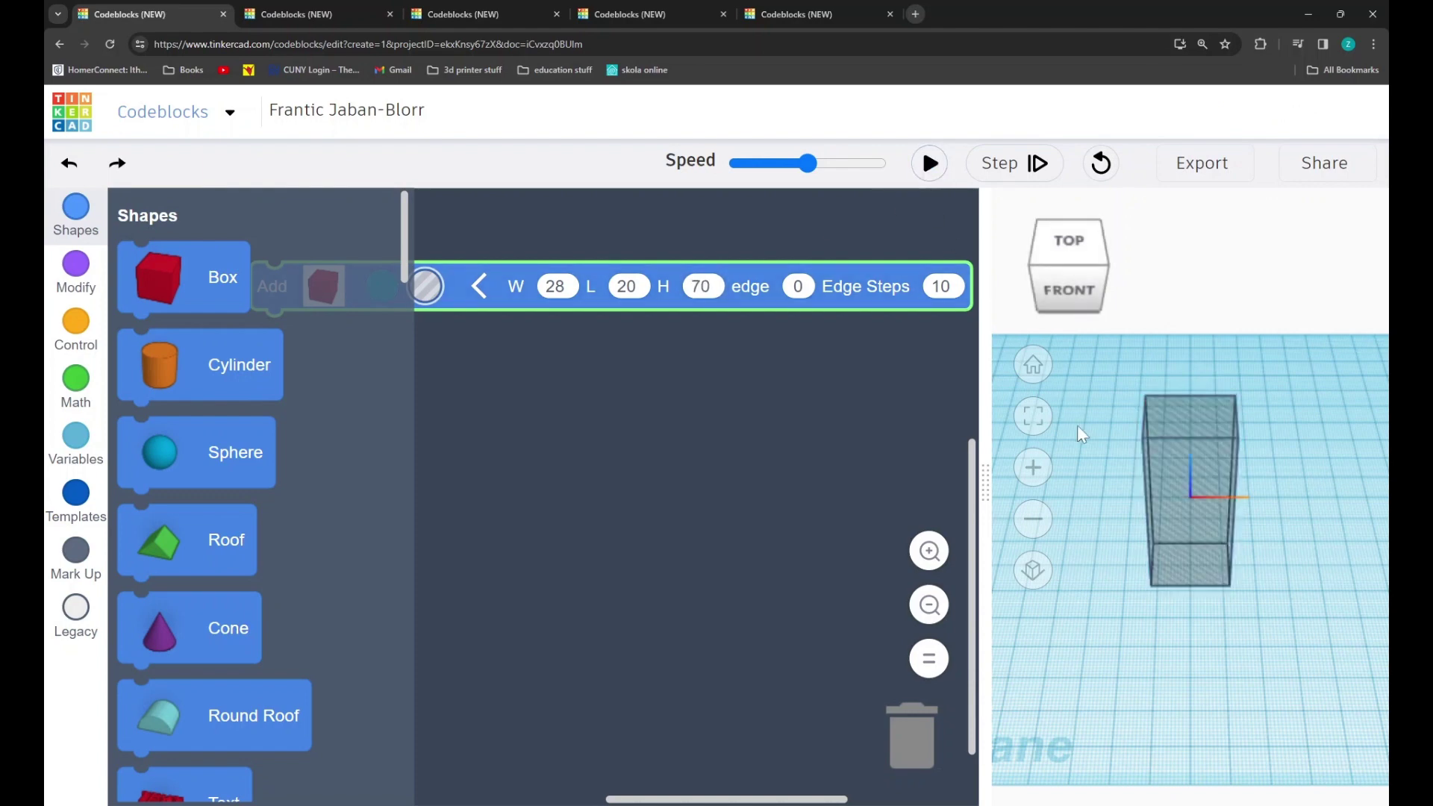
{"action": "mouse_move", "coordinate": [1130, 607]}
{"action": "left_mouse_down"}
{"action": "mouse_move", "coordinate": [1119, 580]}
{"action": "mouse_move", "coordinate": [1117, 594]}
{"action": "left_mouse_up"}
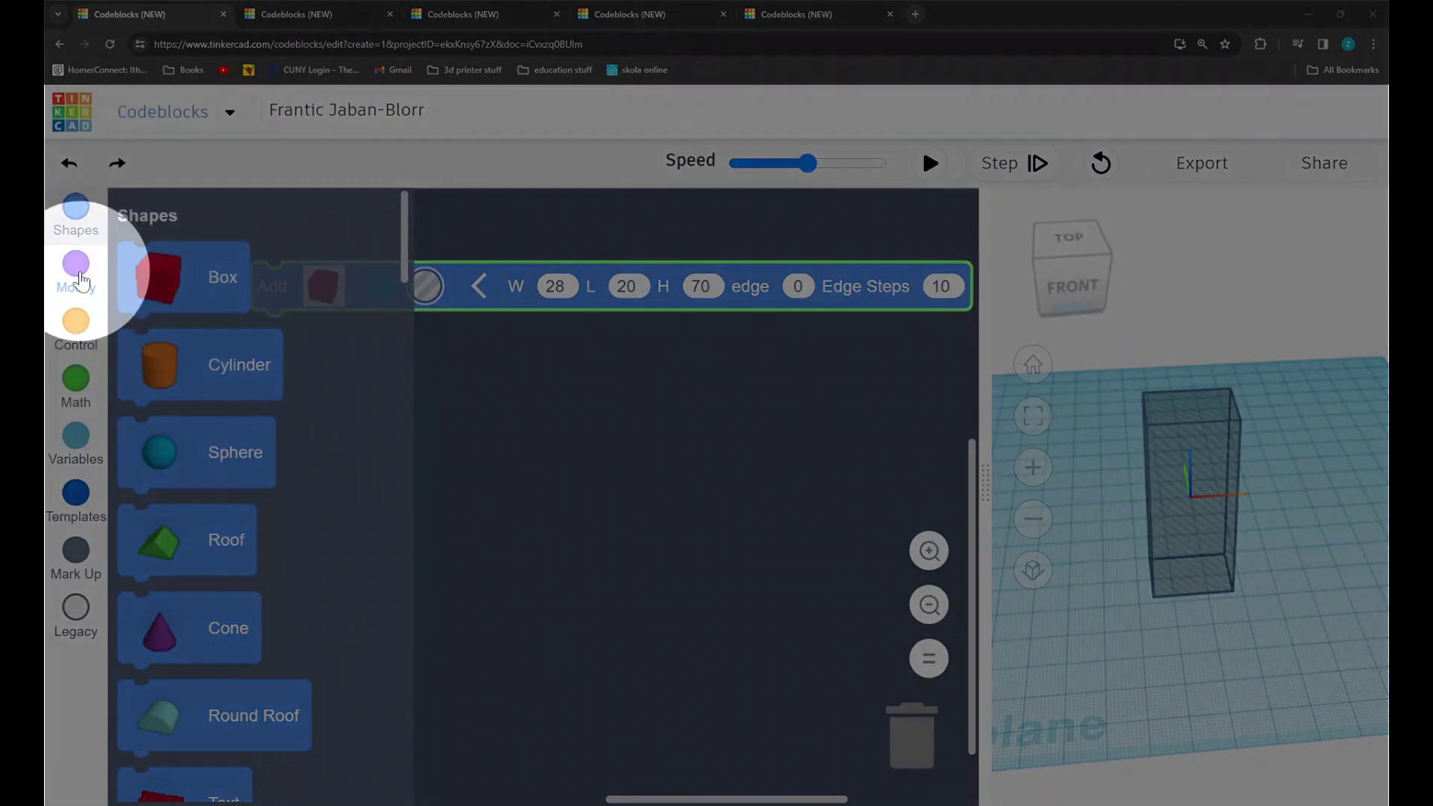
- Examine the blocks available in the Modify category and open the Control category
{"action": "left_click", "coordinate": [78, 276]}
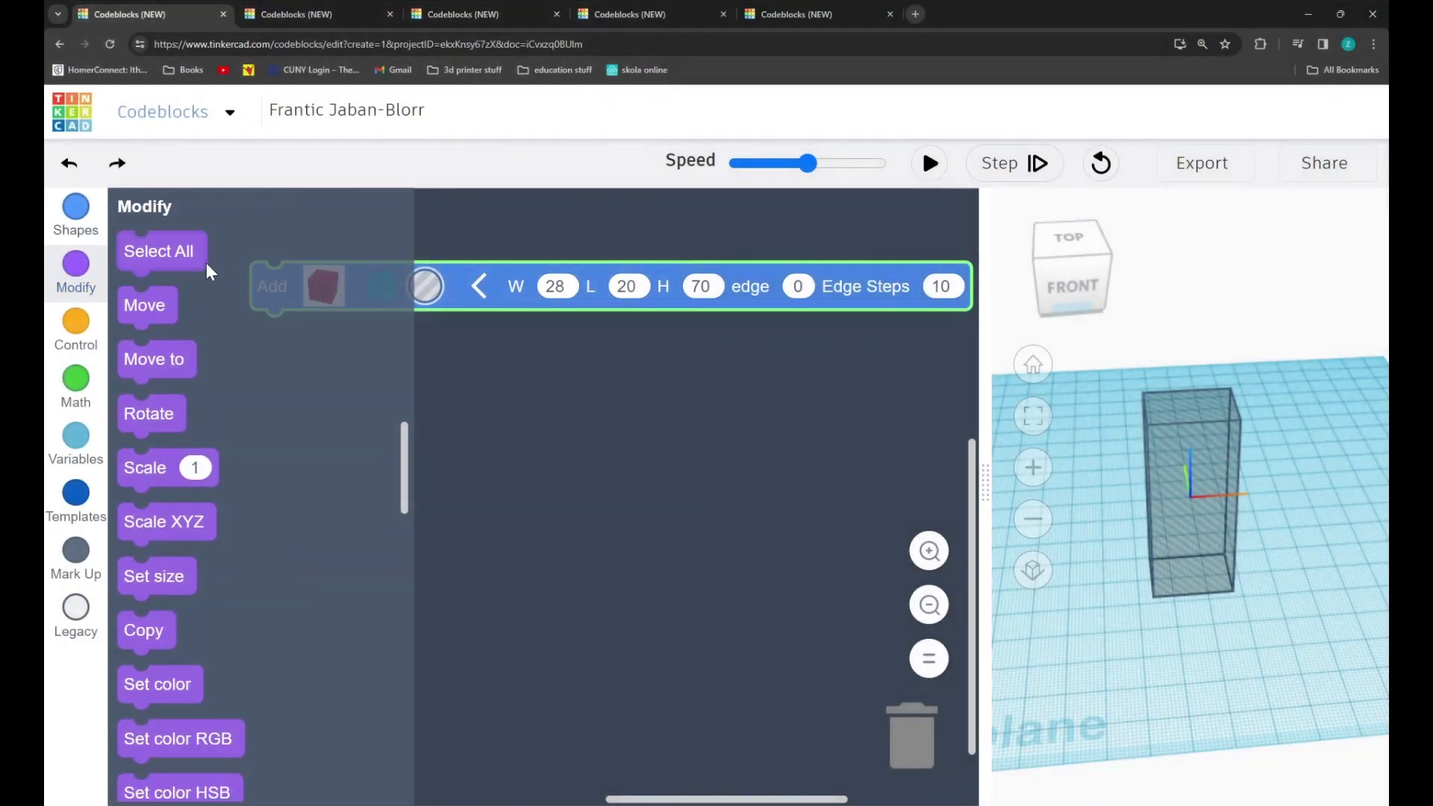
{"action": "scroll", "coordinate": [224, 371], "scroll_direction": "down", "scroll_amount": 1}
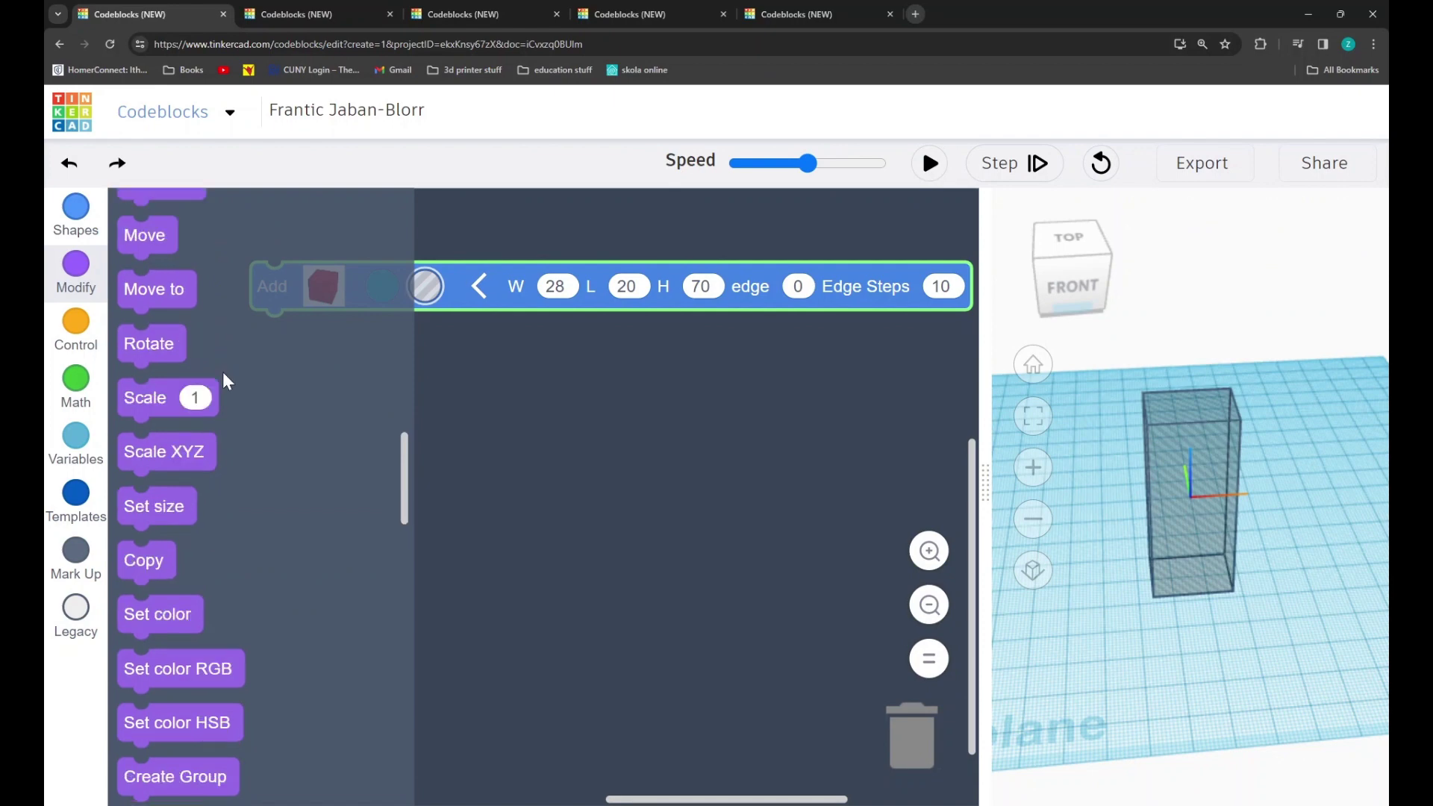
{"action": "left_click_drag", "start_coordinate": [691, 799], "coordinate": [622, 797]}
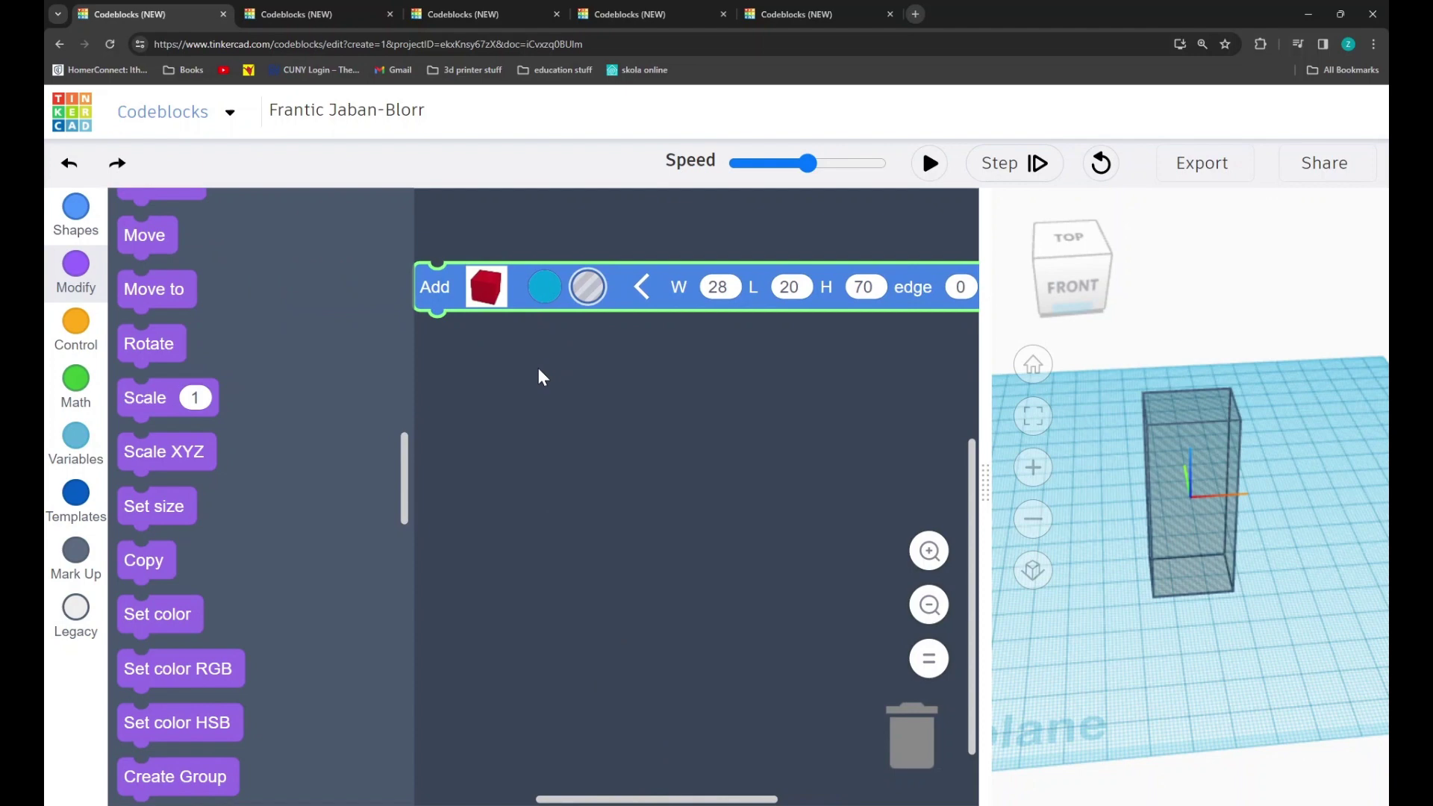
{"action": "scroll", "coordinate": [374, 391], "scroll_direction": "up", "scroll_amount": 1}
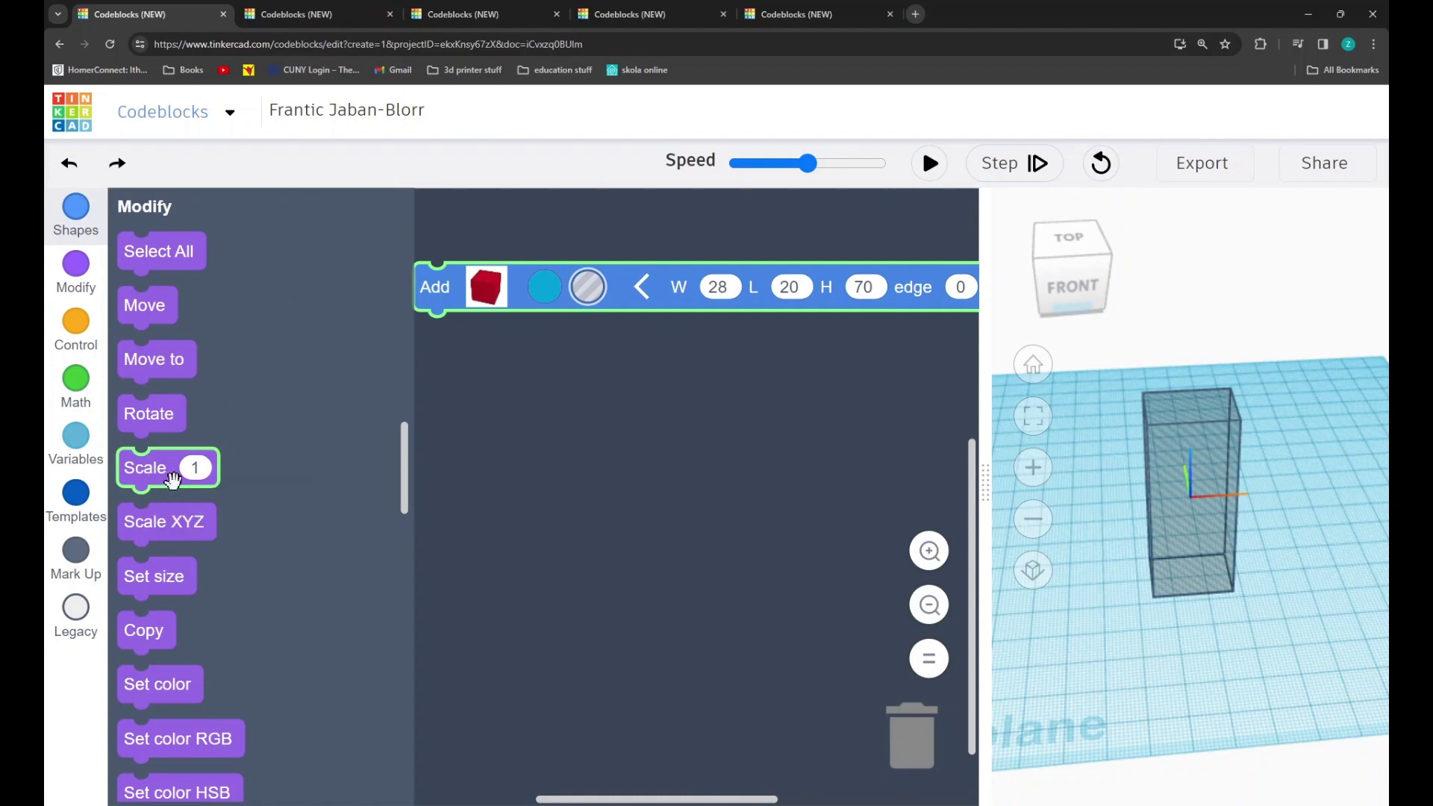
{"action": "scroll", "coordinate": [254, 484], "scroll_direction": "down", "scroll_amount": 1}
{"action": "scroll", "coordinate": [172, 559], "scroll_direction": "down", "scroll_amount": 2}
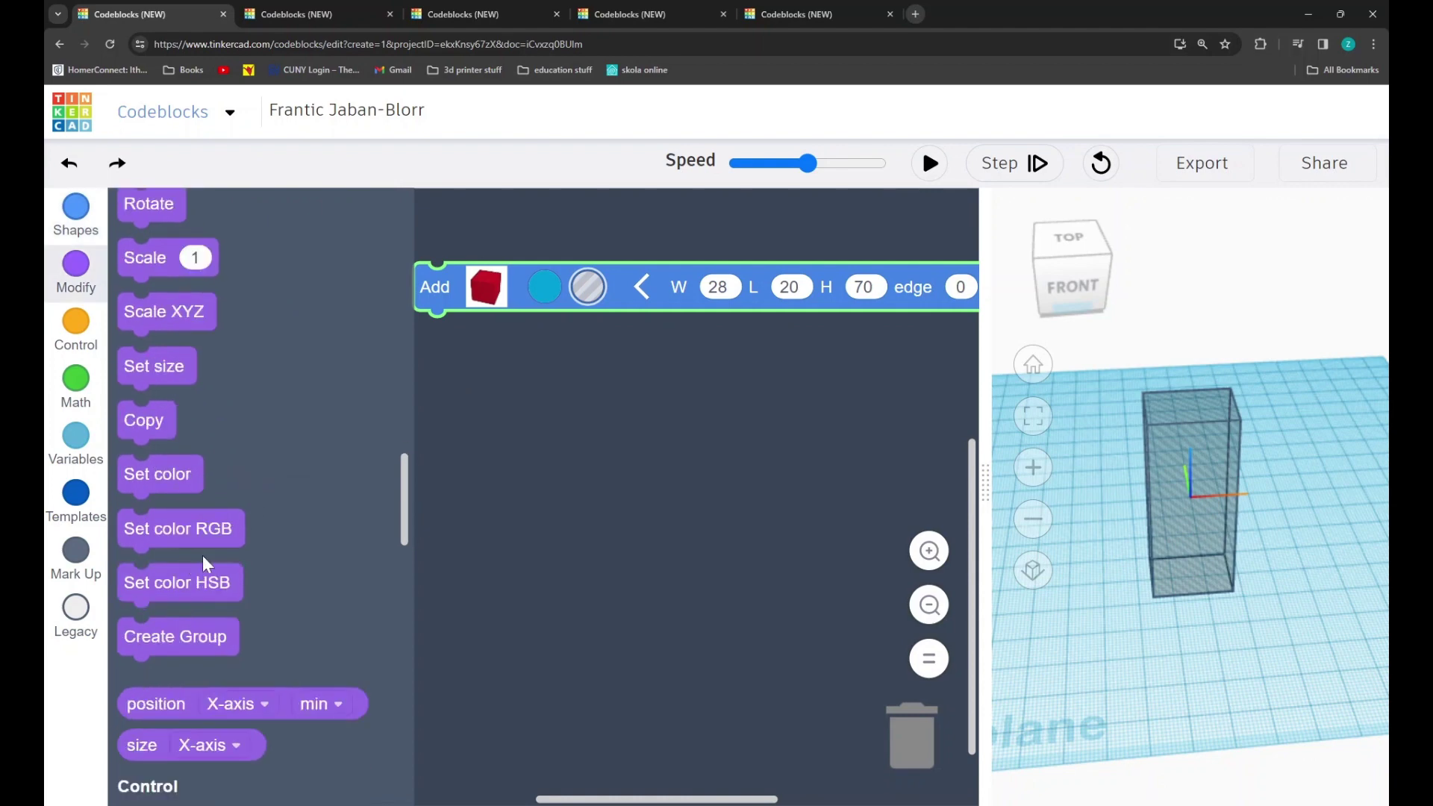
{"action": "scroll", "coordinate": [256, 581], "scroll_direction": "up", "scroll_amount": 3}
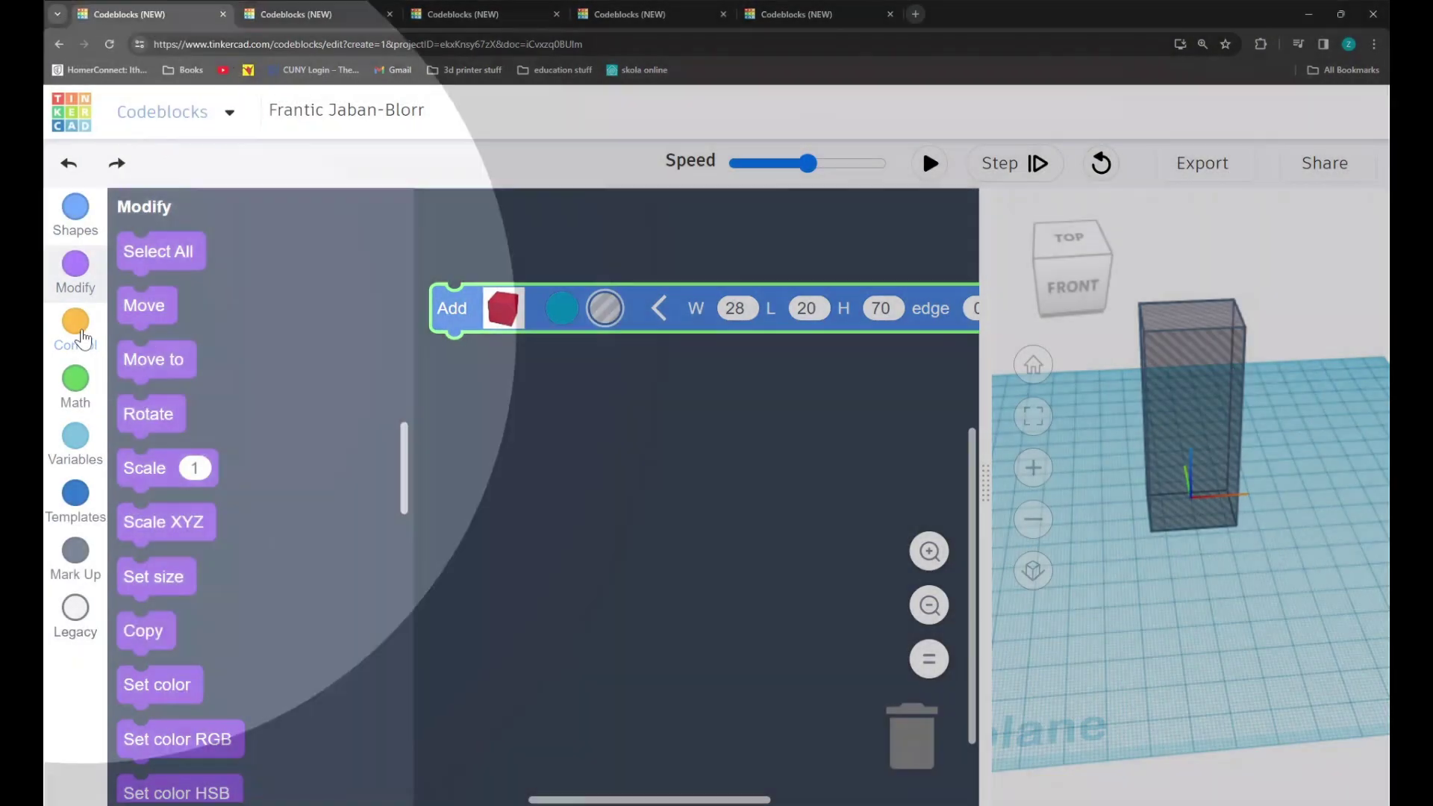
{"action": "left_click", "coordinate": [75, 328]}
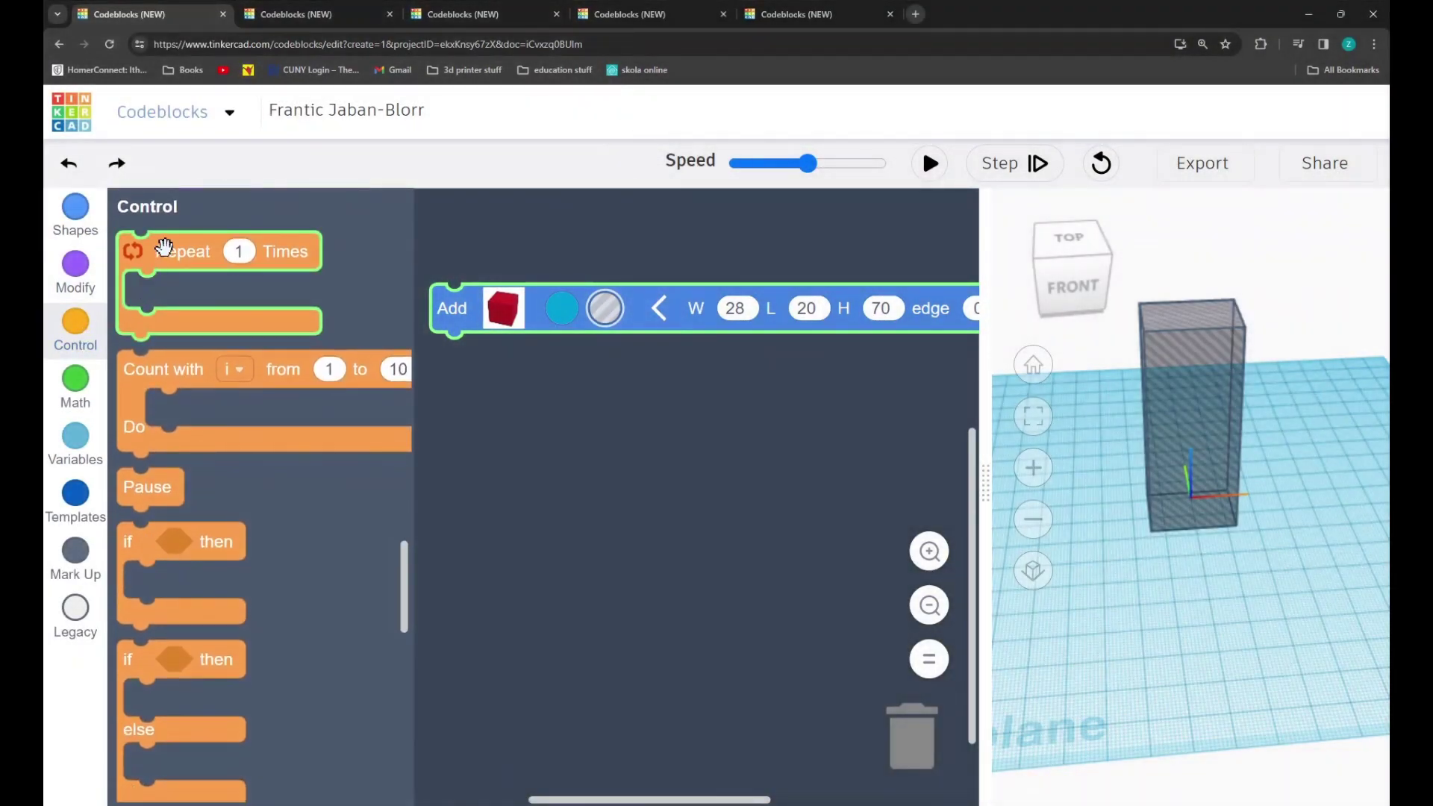
- Attach a Repeat block below the box block and put a Move block with Z set to 30 inside it
{"action": "left_click_drag", "start_coordinate": [156, 256], "coordinate": [491, 358]}
{"action": "left_click", "coordinate": [95, 277]}
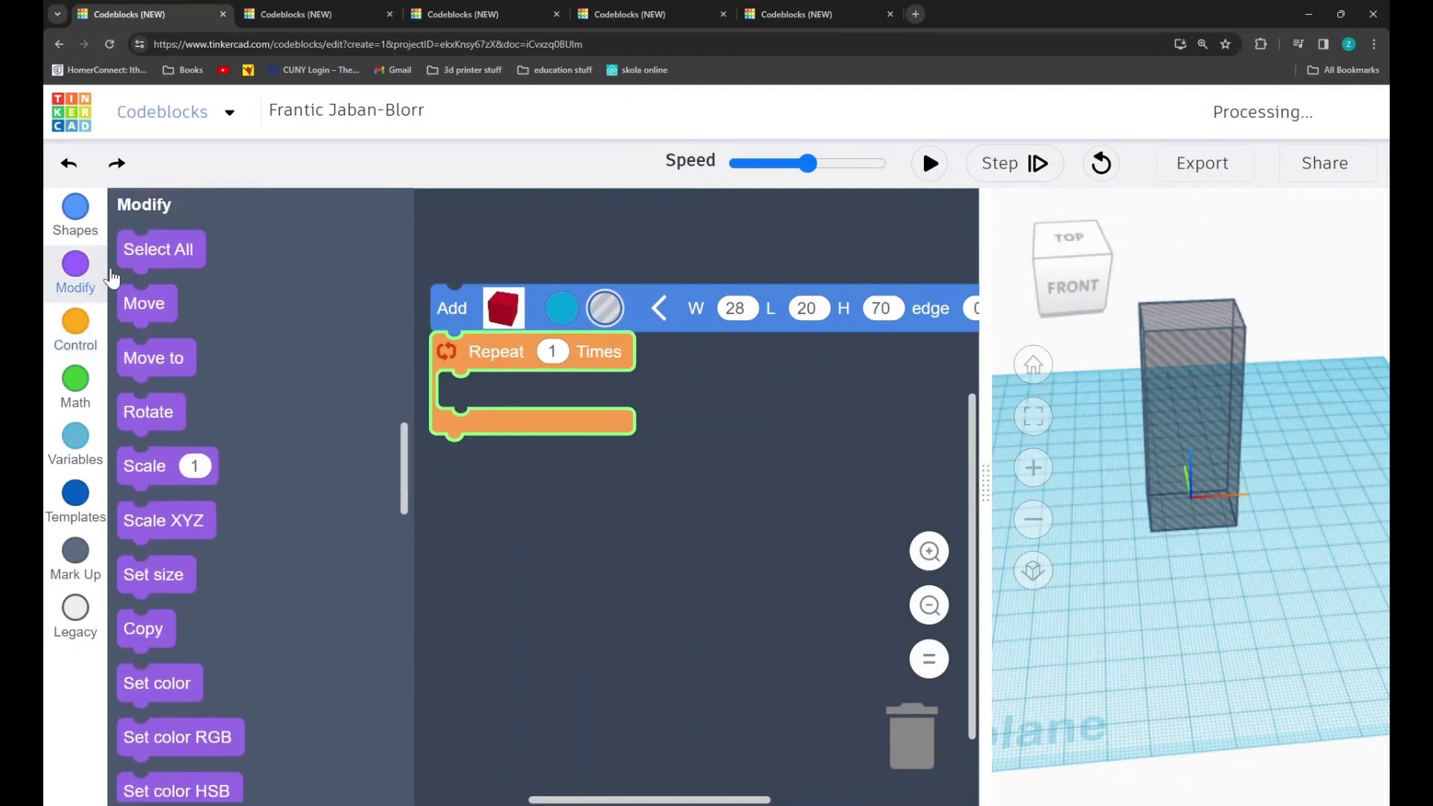
{"action": "left_click_drag", "start_coordinate": [142, 307], "coordinate": [464, 391]}
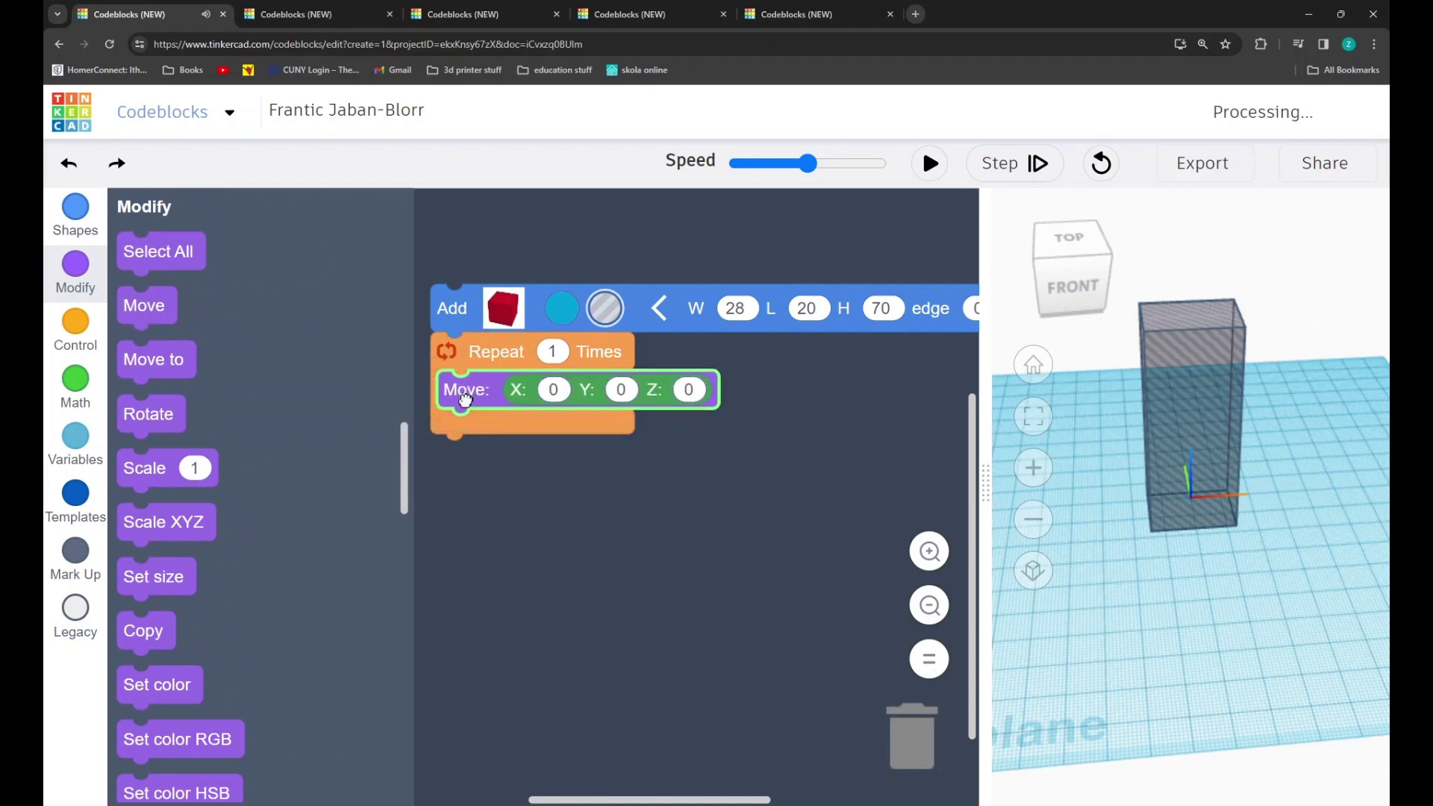
{"action": "left_click", "coordinate": [689, 389]}
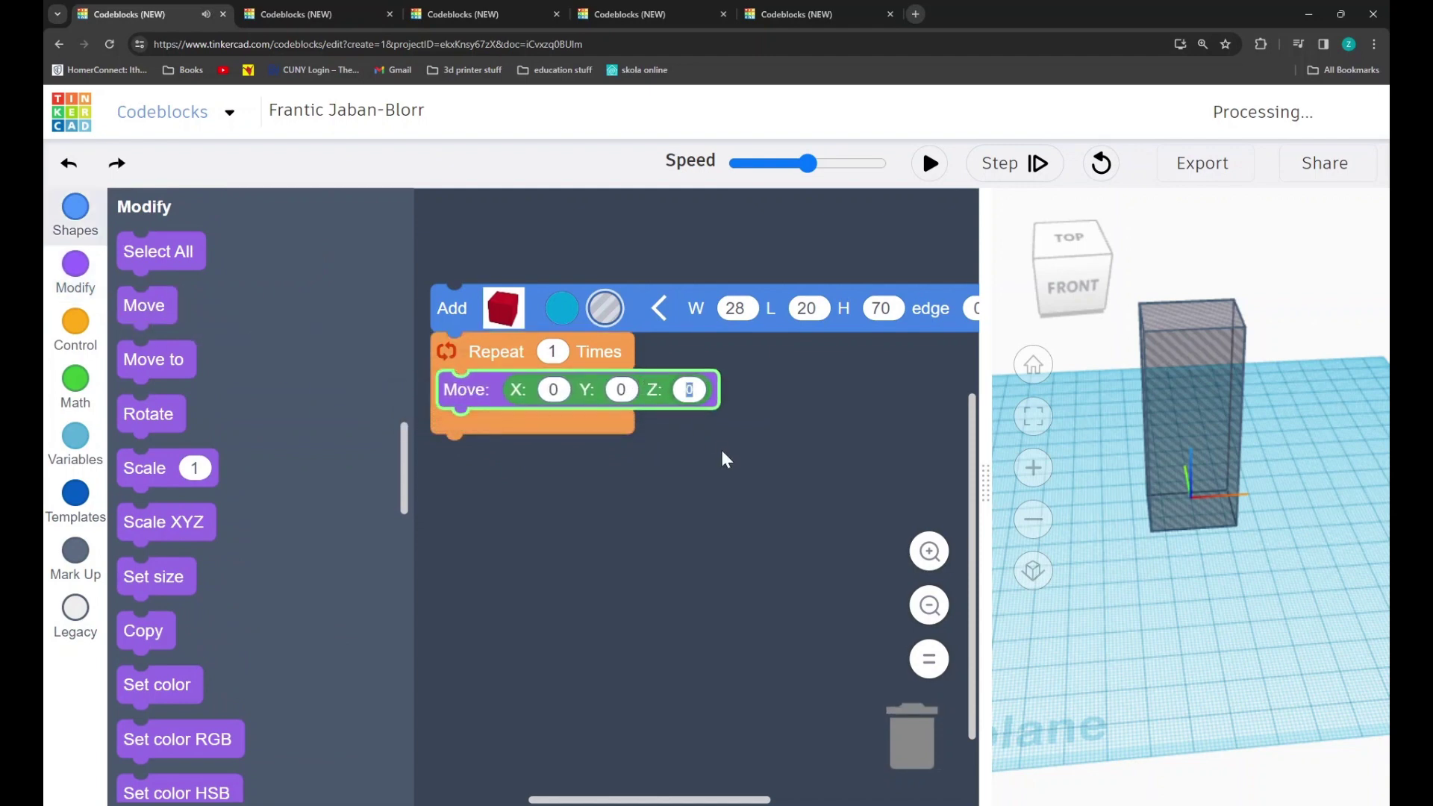
{"action": "type", "text": "30"}
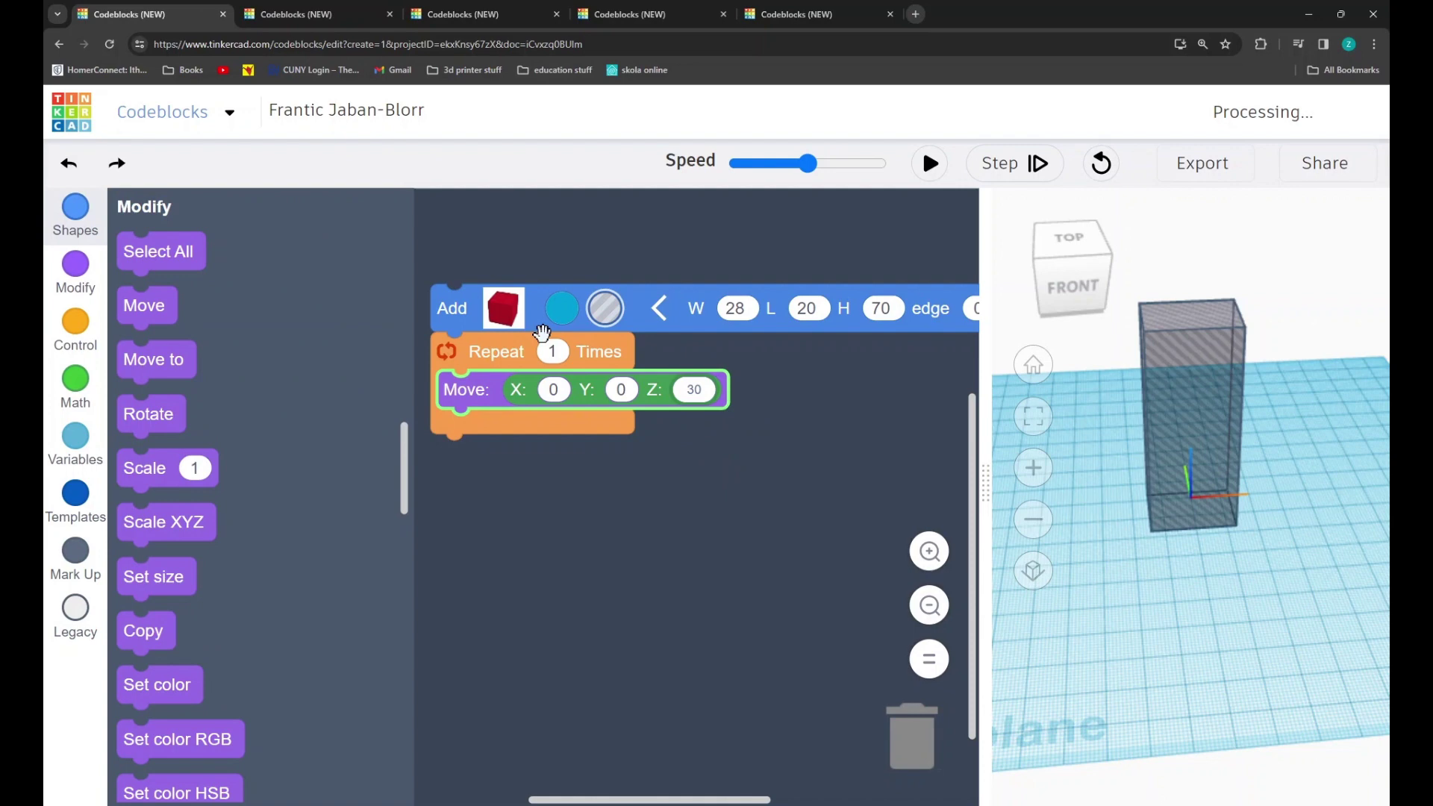
- Set the Repeat block to 4 times and run the code
{"action": "left_click", "coordinate": [552, 352]}
{"action": "type", "text": "4"}
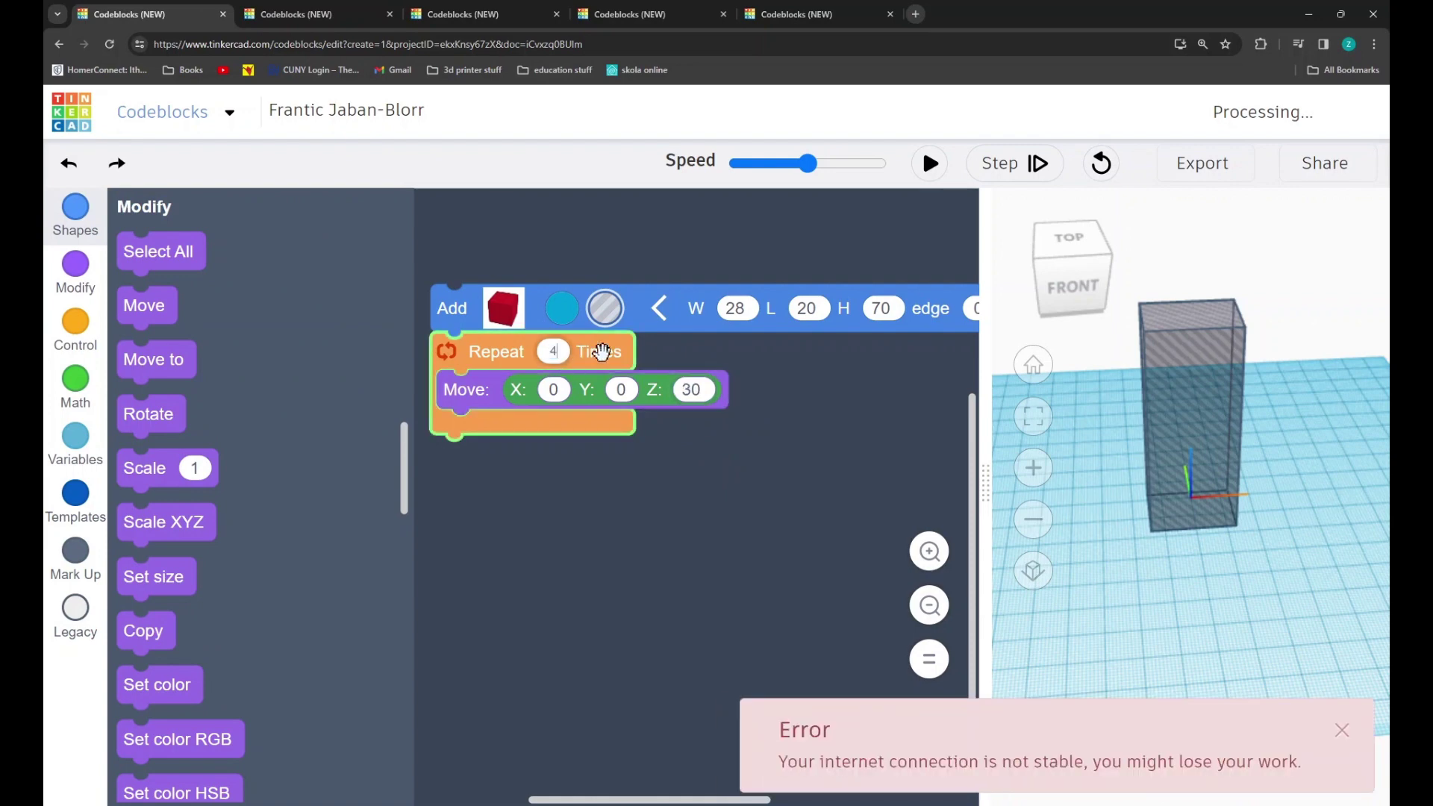
{"action": "left_click", "coordinate": [929, 163]}
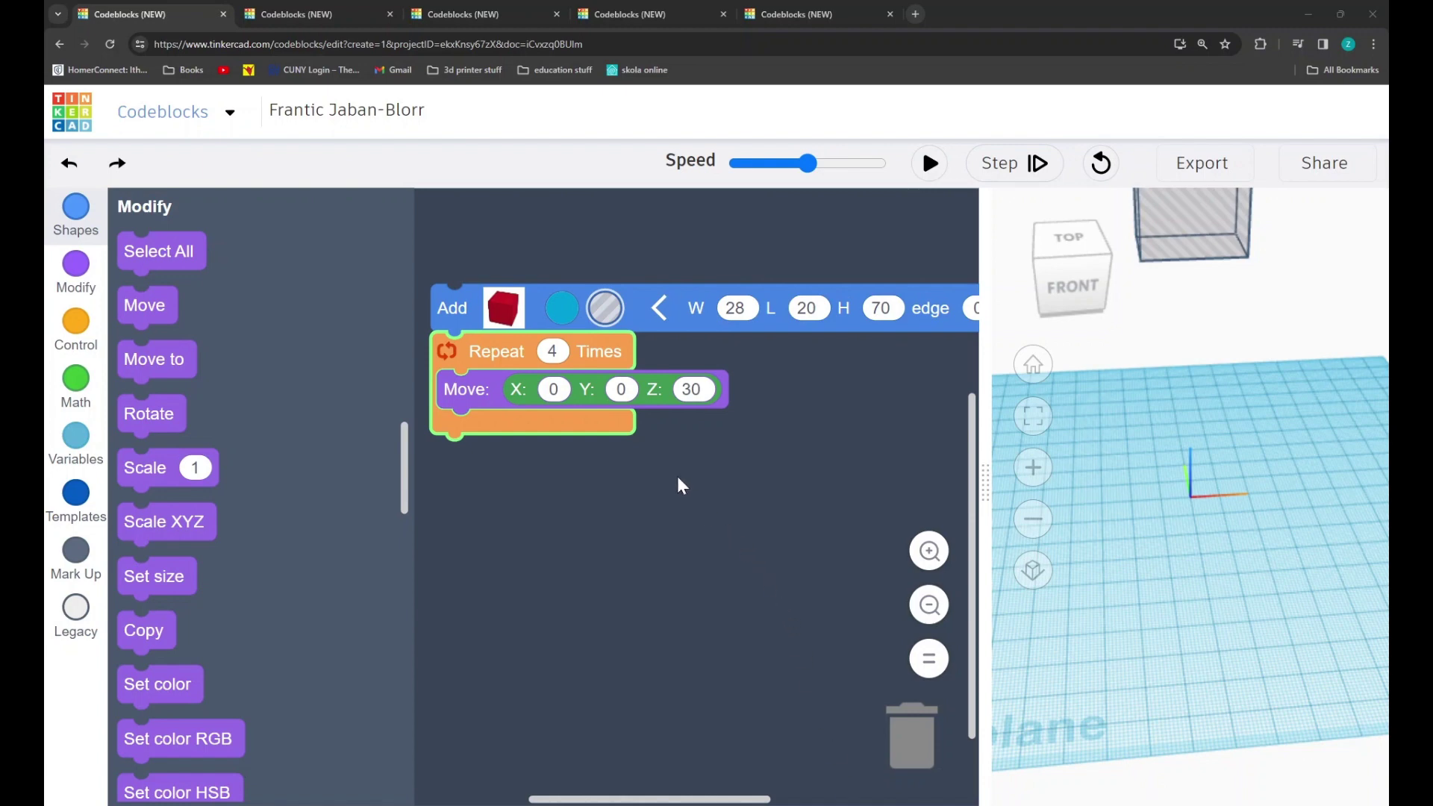
- Switch to the Snowflake 10 codeblocks design and examine its code blocks and the finished snowflake model
{"action": "left_click", "coordinate": [333, 11]}
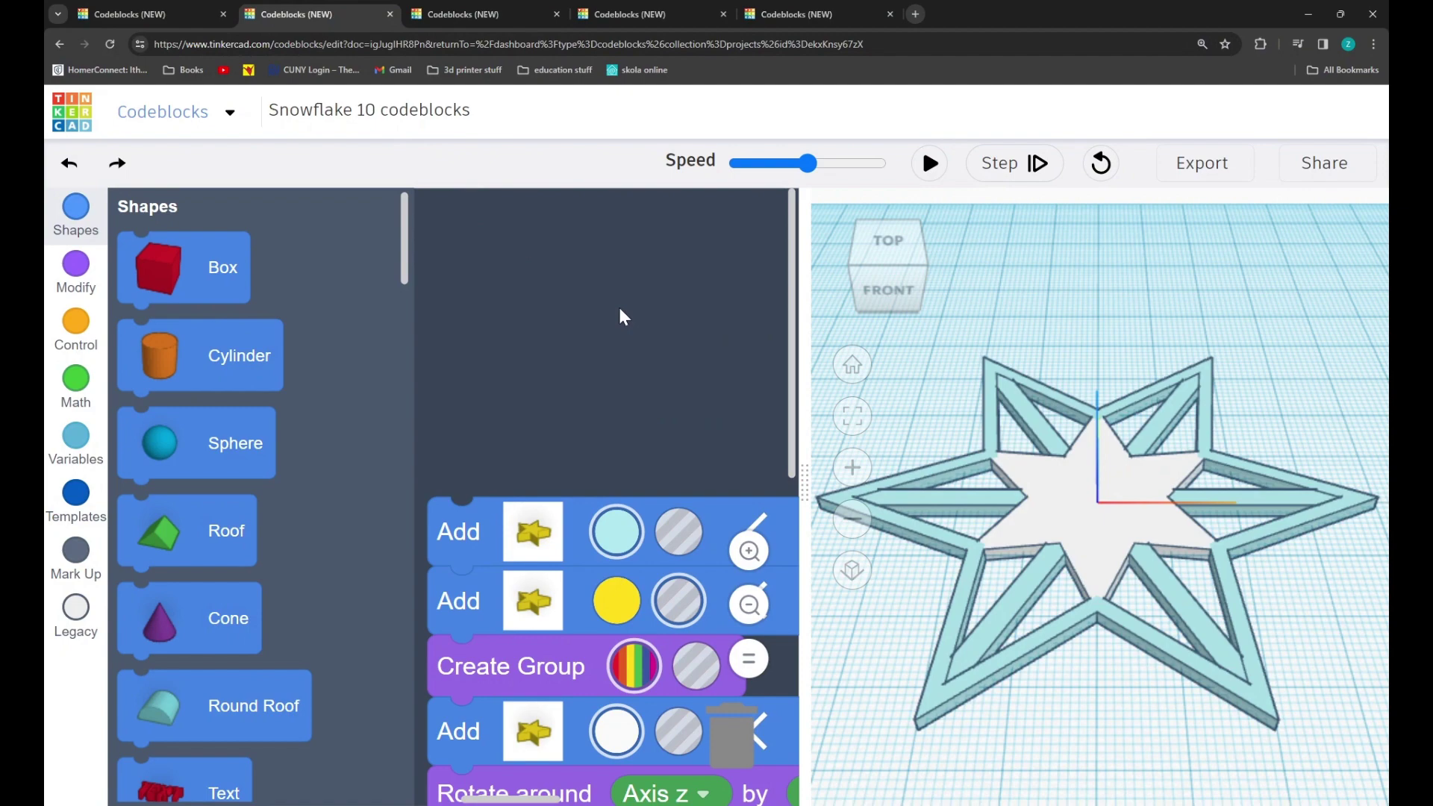
{"action": "scroll", "coordinate": [620, 313], "scroll_direction": "down", "scroll_amount": 3}
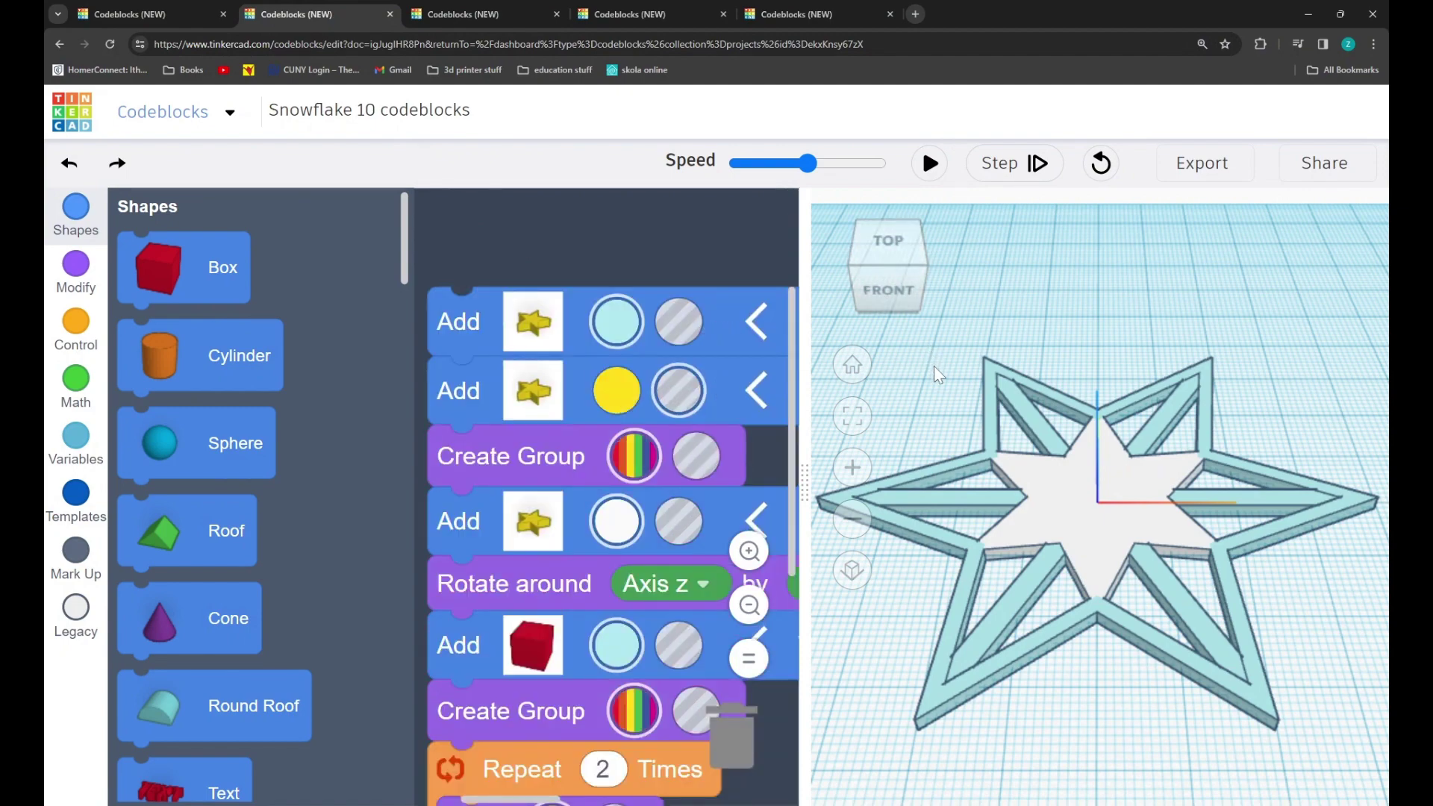
{"action": "left_click_drag", "start_coordinate": [937, 374], "coordinate": [948, 410]}
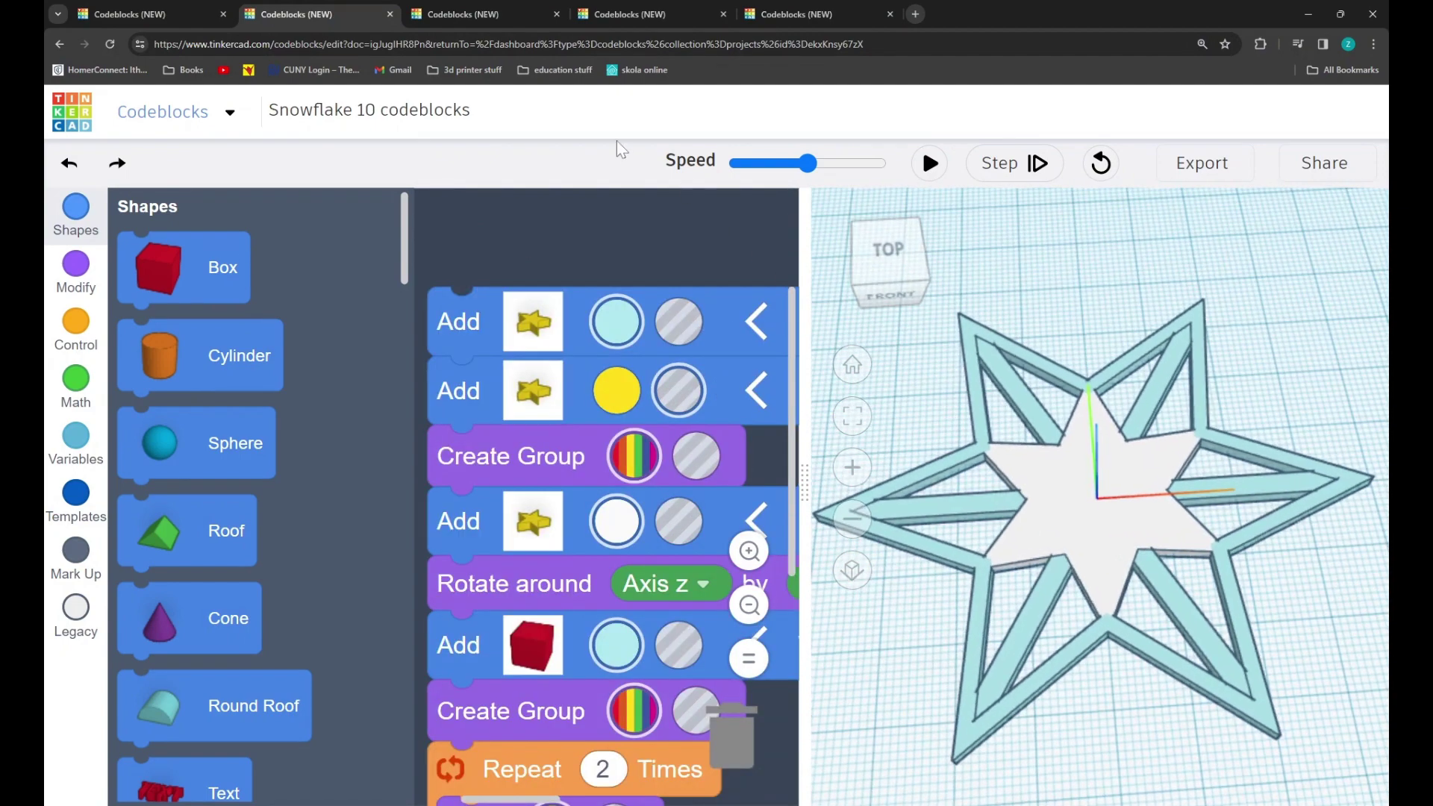